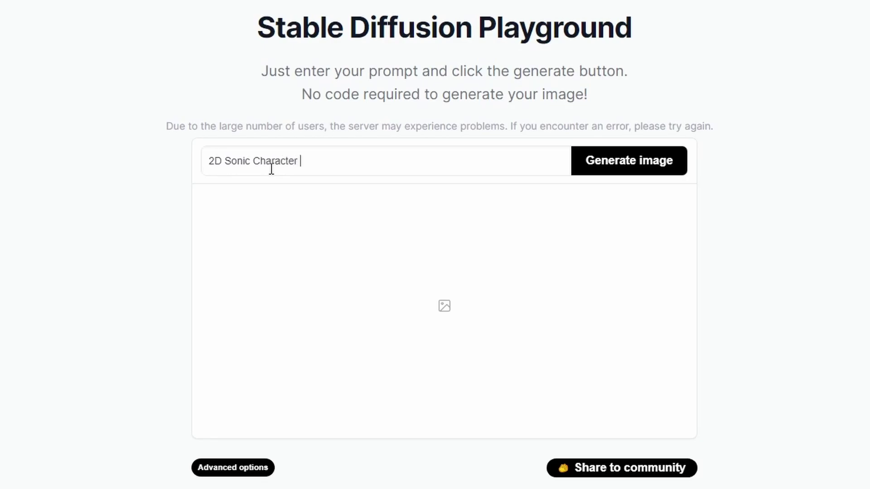
Generate four '2D Sonic Character Sprite' images and browse them enlarged, from purple to orange background
{"action": "scroll", "coordinate": [86, 324], "scroll_direction": "down", "scroll_amount": 3}
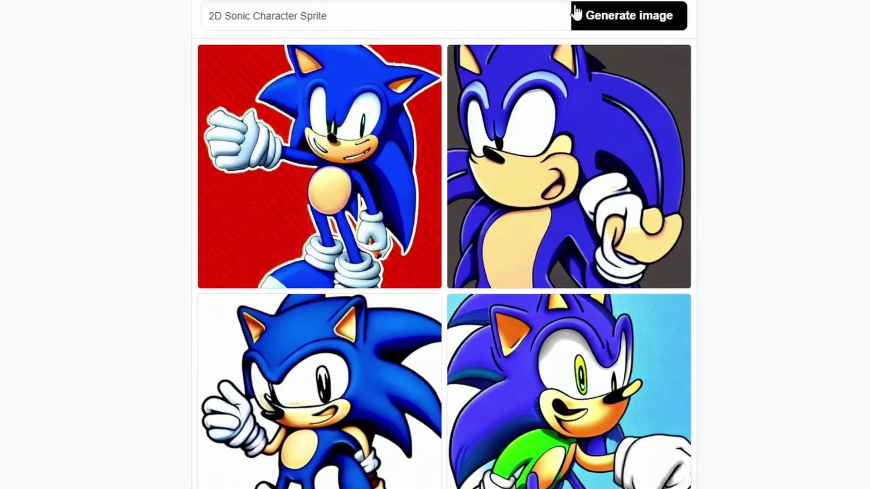
{"action": "left_click", "coordinate": [619, 18]}
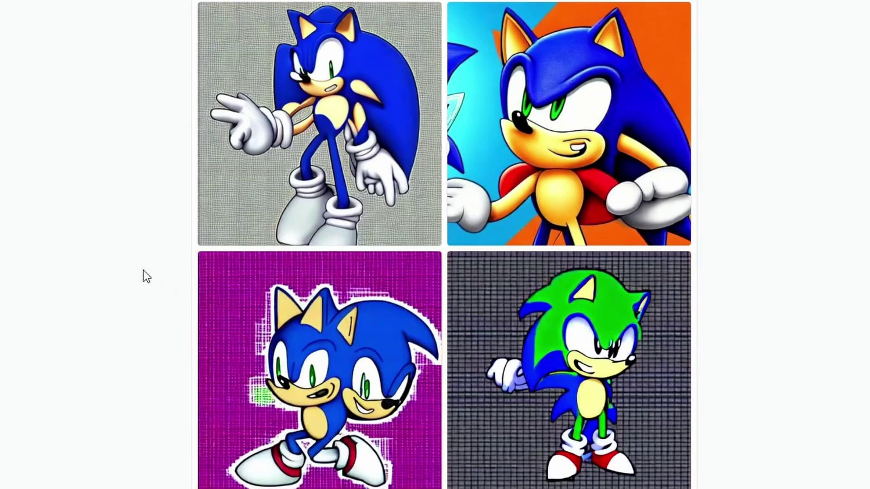
{"action": "left_click", "coordinate": [245, 278]}
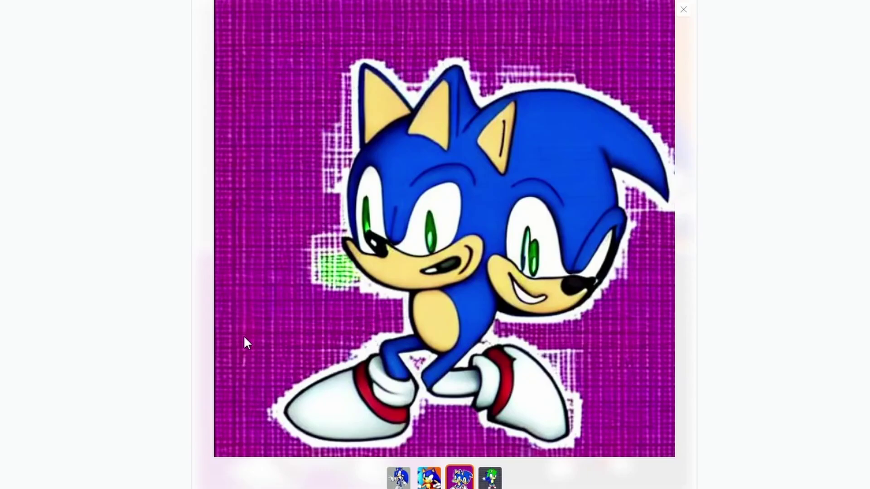
{"action": "key", "text": "Right"}
{"action": "key", "text": "Right"}
{"action": "key", "text": "Right"}
{"action": "key", "text": "Right"}
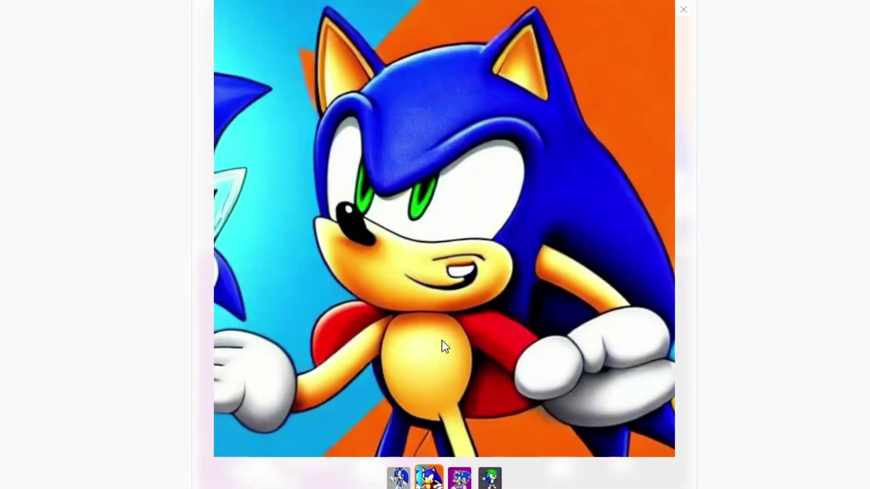
{"action": "key", "text": "Right"}
{"action": "key", "text": "Right"}
{"action": "key", "text": "Right"}
{"action": "key", "text": "Right"}
{"action": "key", "text": "Right"}
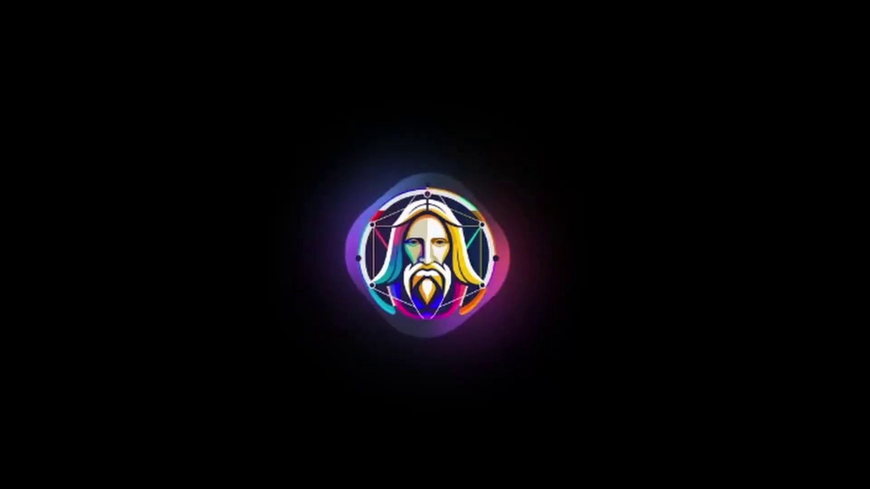
Generate Leonardo AI images for 'Sonic 2D Character sprite', then generate another pair
{"action": "type", "text": "c 2D Charact"}
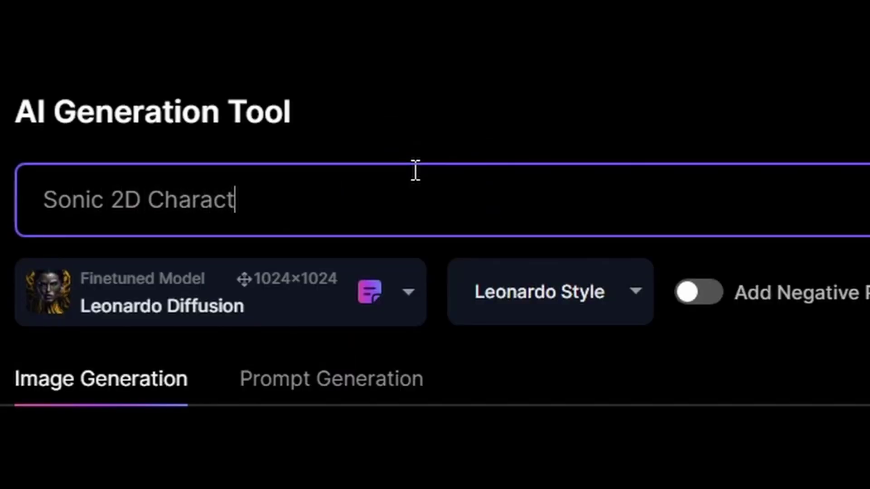
{"action": "type", "text": "er spr"}
{"action": "type", "text": "ite"}
{"action": "key", "text": "Return"}
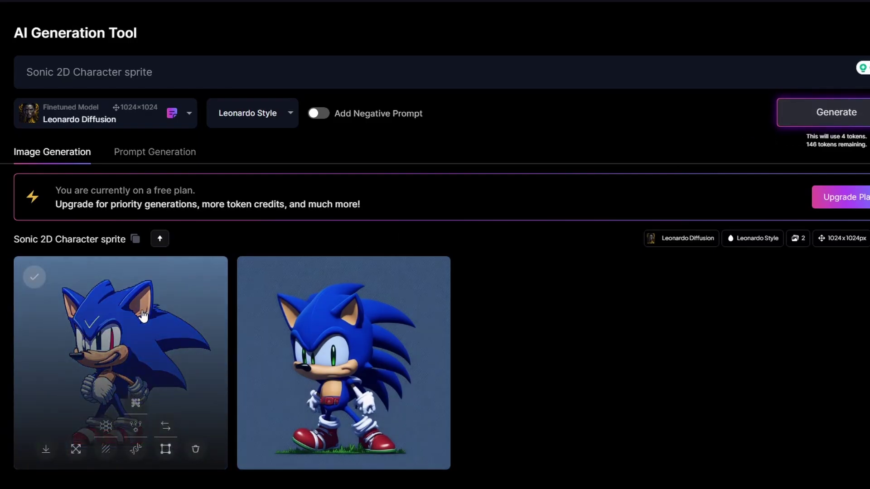
{"action": "left_click", "coordinate": [812, 121]}
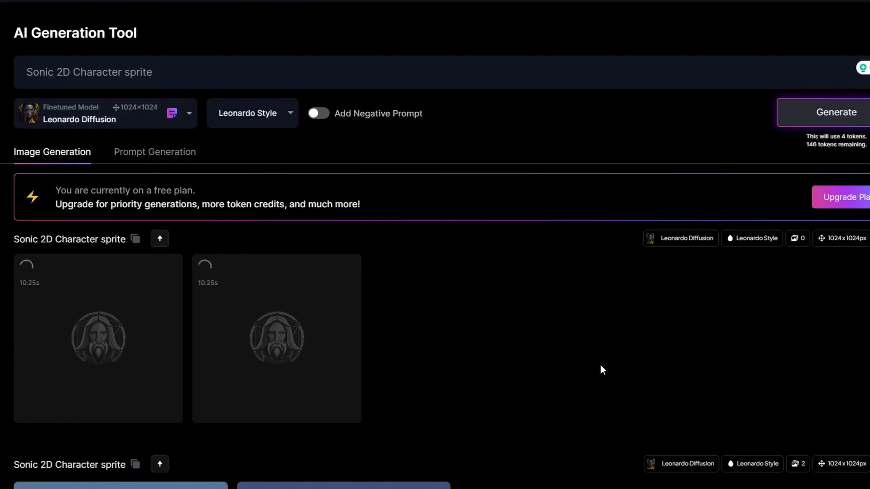
View an earlier Sonic image full-size and read the DALL-E 2 sprite sheet article
{"action": "scroll", "coordinate": [600, 370], "scroll_direction": "down", "scroll_amount": 4}
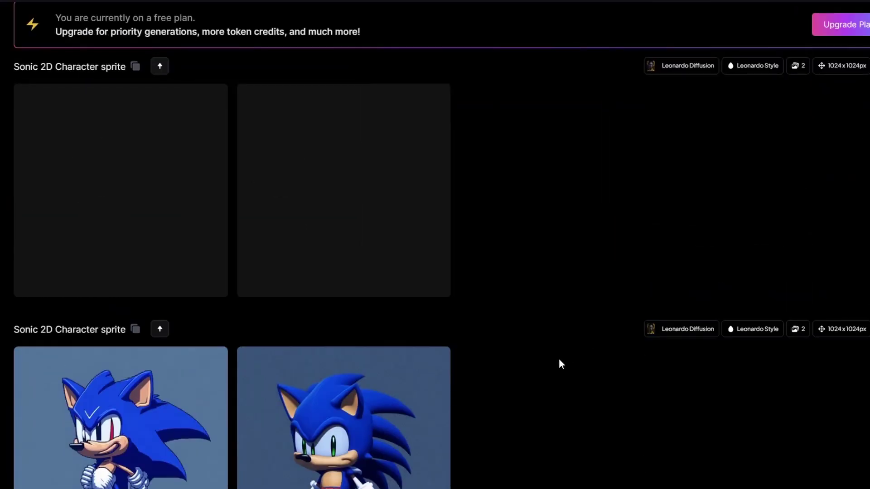
{"action": "scroll", "coordinate": [558, 358], "scroll_direction": "up", "scroll_amount": 3}
{"action": "scroll", "coordinate": [74, 340], "scroll_direction": "down", "scroll_amount": 5}
{"action": "left_click", "coordinate": [75, 425]}
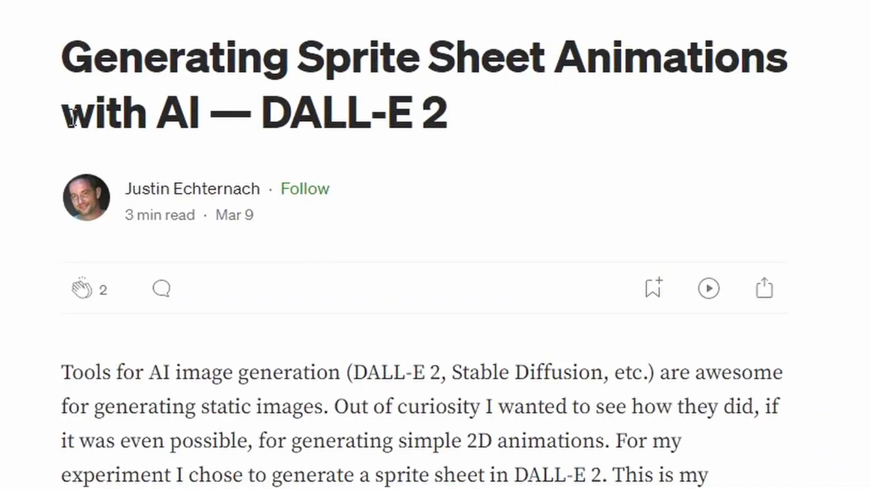
{"action": "left_click_drag", "start_coordinate": [96, 68], "coordinate": [520, 141]}
{"action": "left_click", "coordinate": [520, 141]}
{"action": "scroll", "coordinate": [434, 271], "scroll_direction": "down", "scroll_amount": 10}
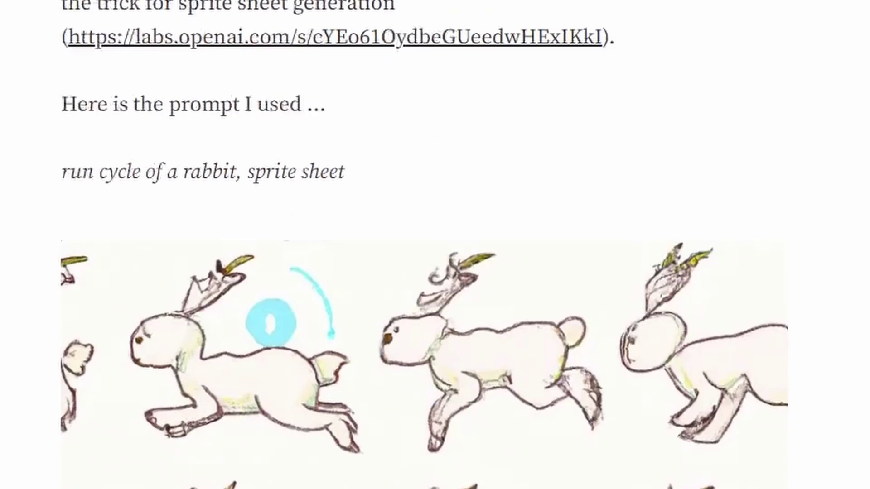
{"action": "scroll", "coordinate": [57, 344], "scroll_direction": "down", "scroll_amount": 5}
{"action": "scroll", "coordinate": [57, 345], "scroll_direction": "up", "scroll_amount": 12}
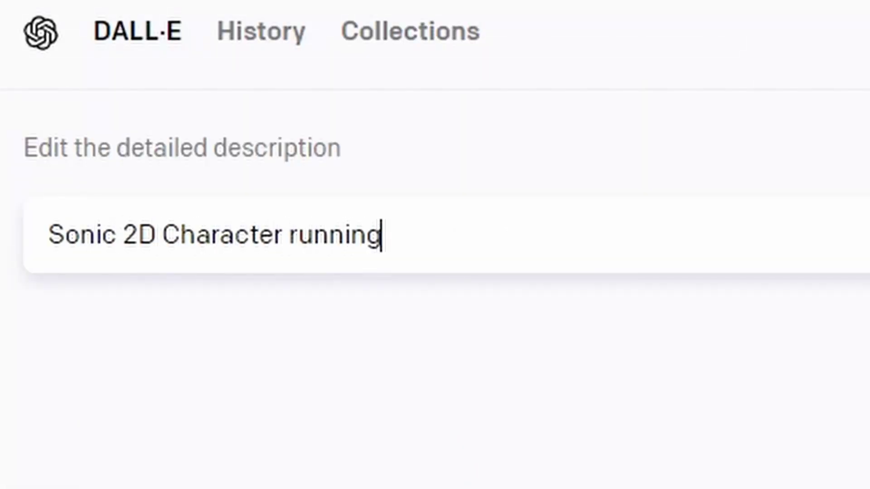
Submit the running Sonic sprite sheet prompt and inspect the second generated sheet
{"action": "type", "text": "eet"}
{"action": "key", "text": "Return"}
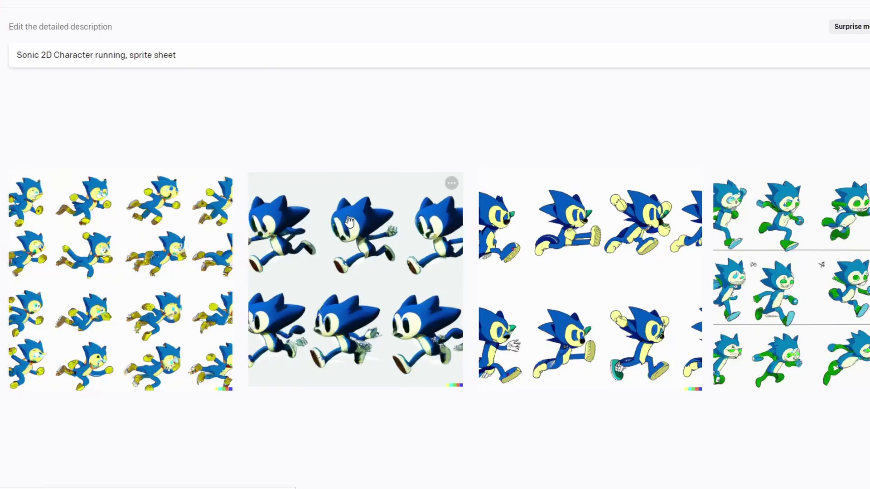
{"action": "left_click", "coordinate": [347, 216]}
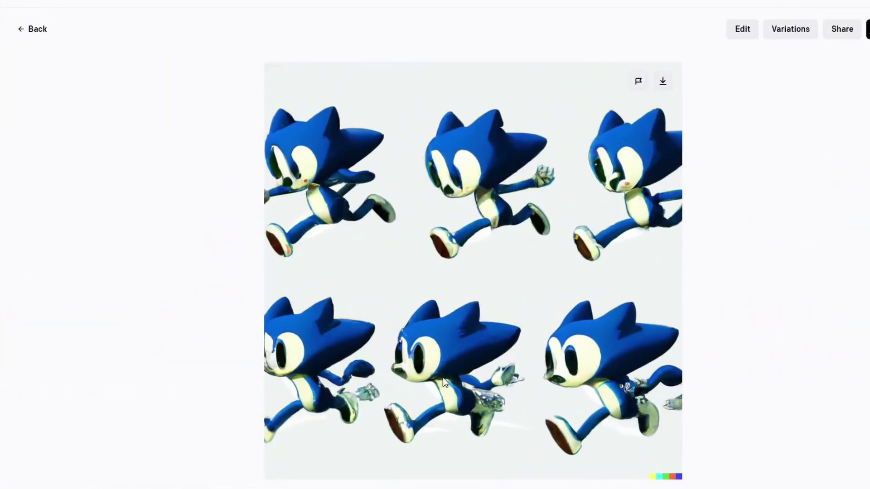
{"action": "left_click", "coordinate": [38, 28]}
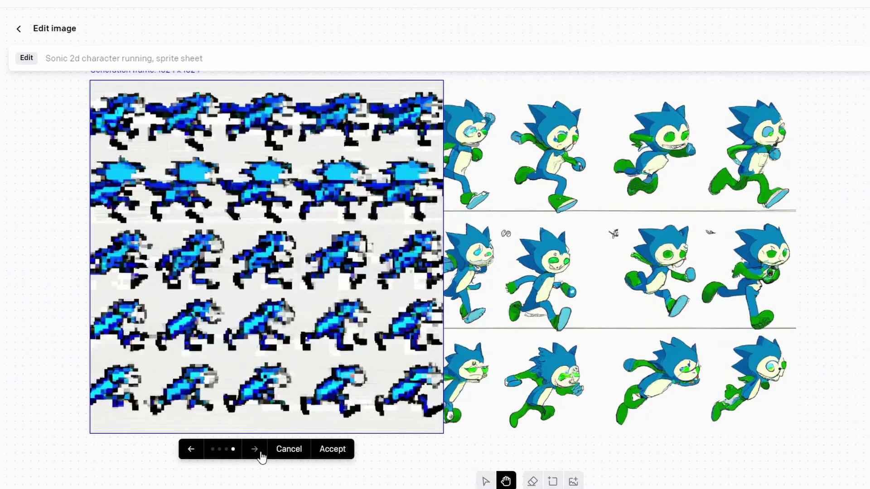
Preview each extended version of the sheet, then discard them to keep the original
{"action": "left_click", "coordinate": [261, 454]}
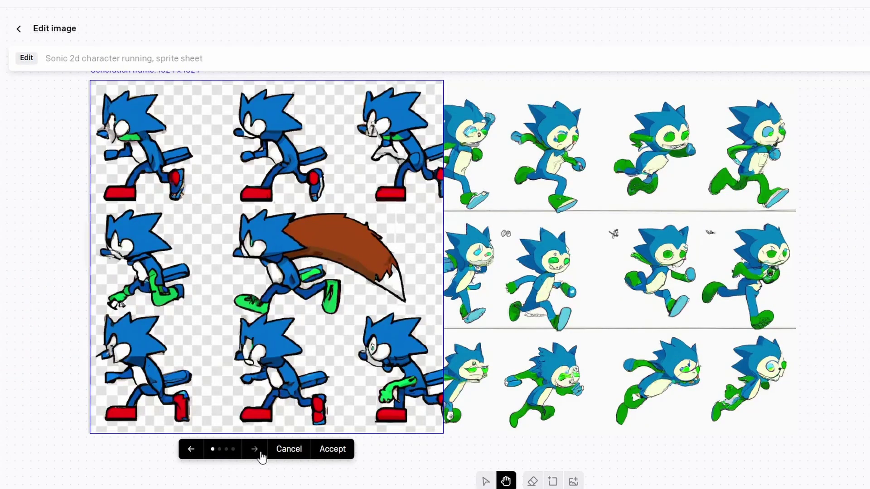
{"action": "left_click", "coordinate": [261, 454]}
{"action": "left_click", "coordinate": [254, 453]}
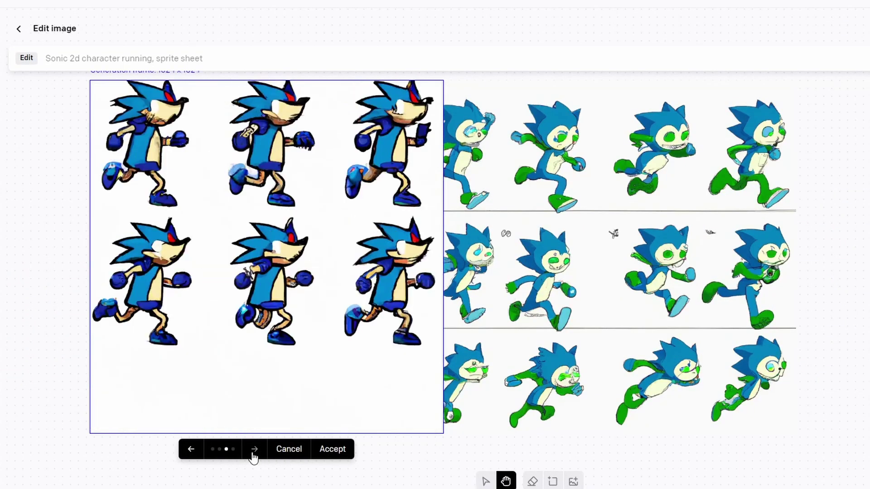
{"action": "left_click", "coordinate": [254, 453]}
{"action": "left_click", "coordinate": [254, 453]}
{"action": "left_click", "coordinate": [254, 453]}
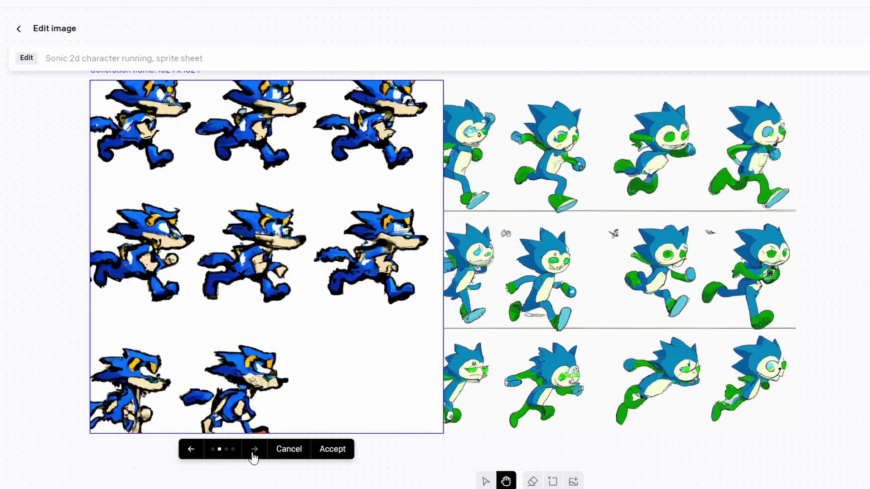
{"action": "left_click", "coordinate": [254, 453]}
{"action": "left_click", "coordinate": [271, 452]}
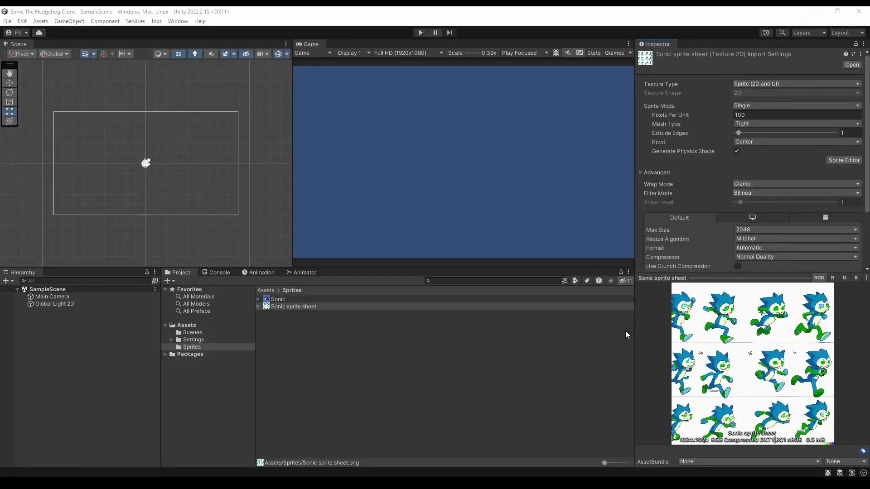
{"action": "left_click", "coordinate": [441, 344]}
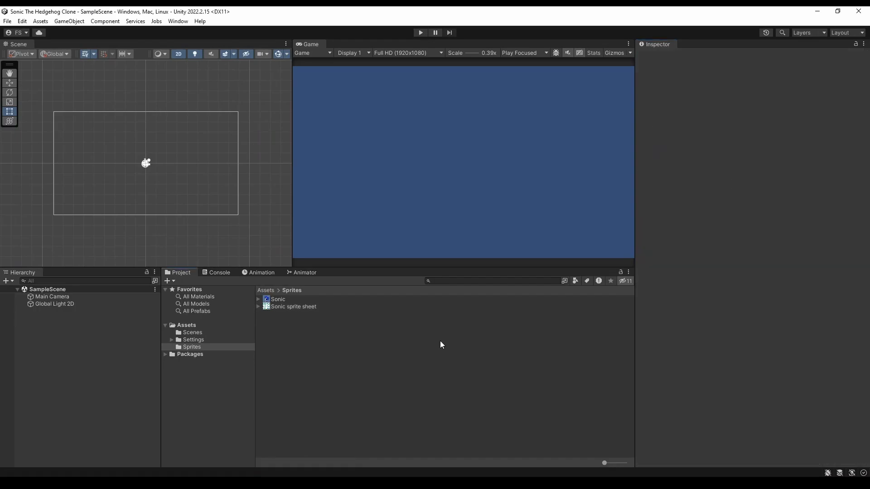
Set the Sonic sprite sheet's Sprite Mode to Multiple and apply the import settings
{"action": "left_click", "coordinate": [361, 299]}
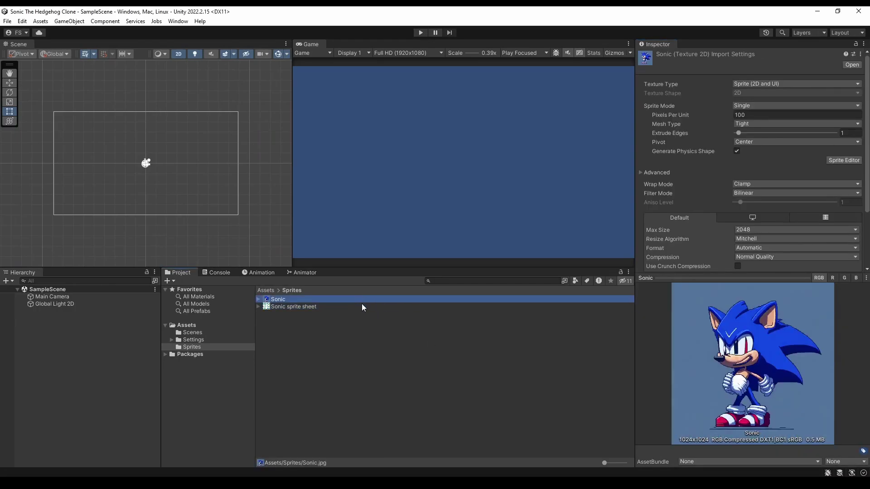
{"action": "left_click", "coordinate": [362, 307]}
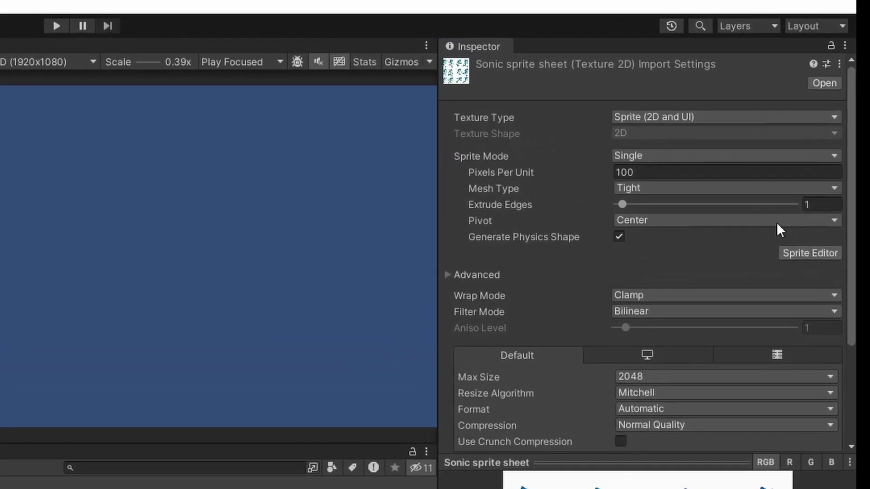
{"action": "left_click", "coordinate": [771, 106]}
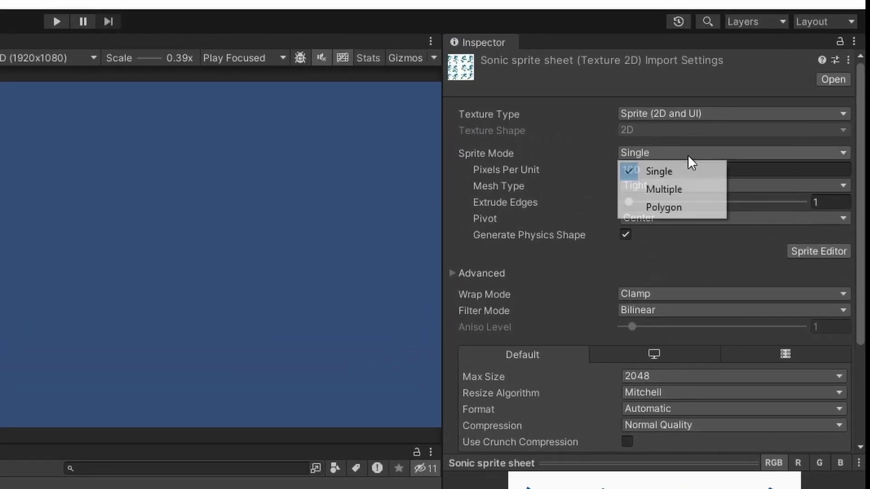
{"action": "left_click", "coordinate": [778, 127]}
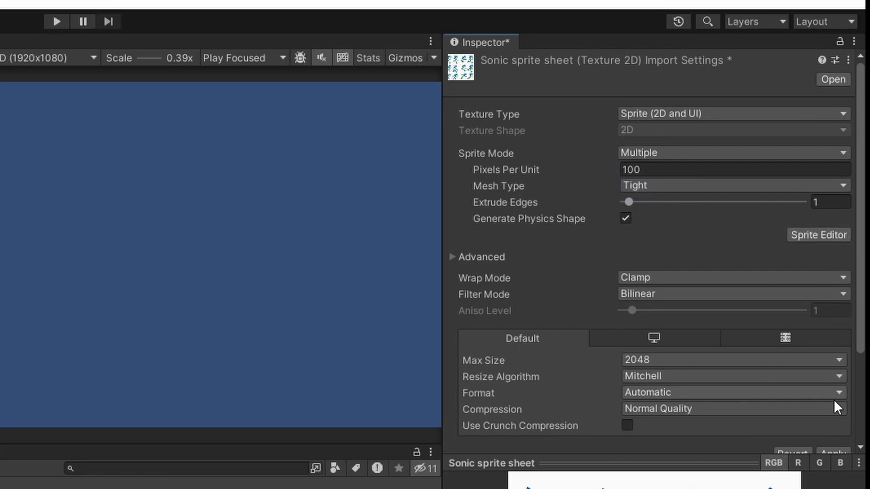
{"action": "left_click", "coordinate": [834, 452]}
In the Sprite Editor, slice the sheet by grid with 192×164 cell size
{"action": "left_click", "coordinate": [808, 235]}
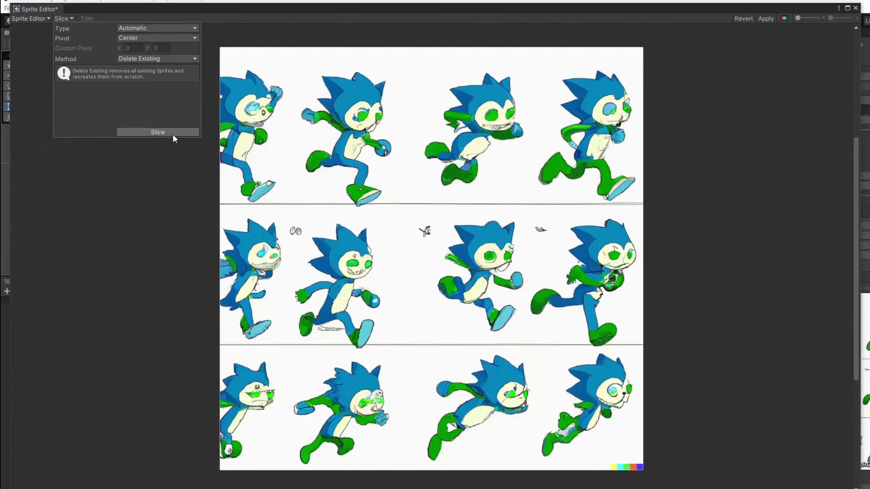
{"action": "left_click", "coordinate": [172, 134]}
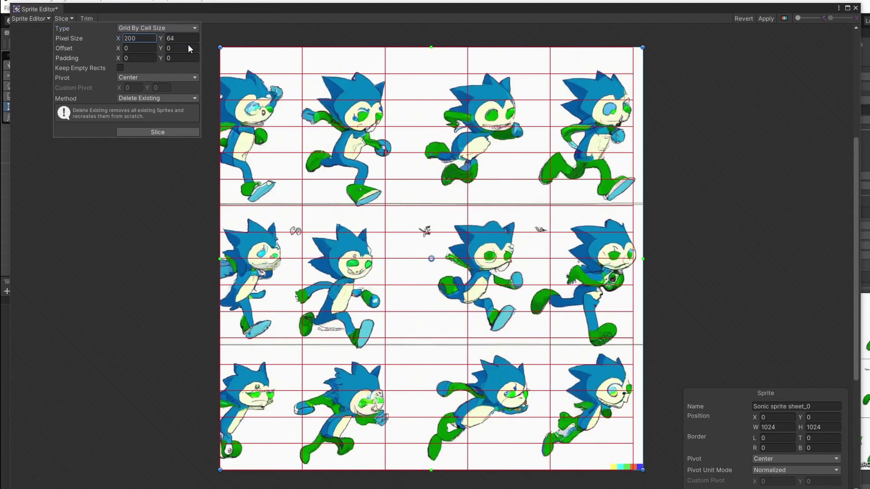
{"action": "key", "text": "BackSpace"}
{"action": "key", "text": "BackSpace"}
{"action": "key", "text": "BackSpace"}
{"action": "type", "text": "192"}
{"action": "key", "text": "Tab"}
{"action": "type", "text": "164"}
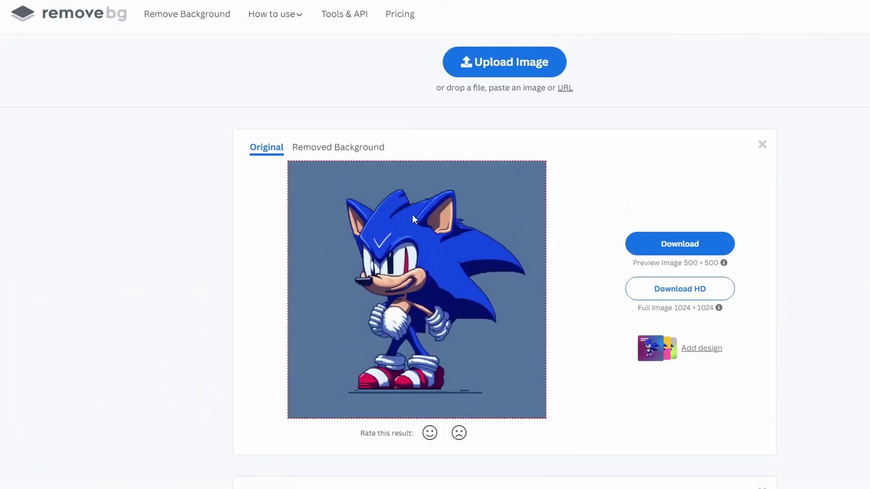
Scroll down to the new transparent-background, equal-cell sprite sheets beside the original
{"action": "scroll", "coordinate": [412, 215], "scroll_direction": "down", "scroll_amount": 7}
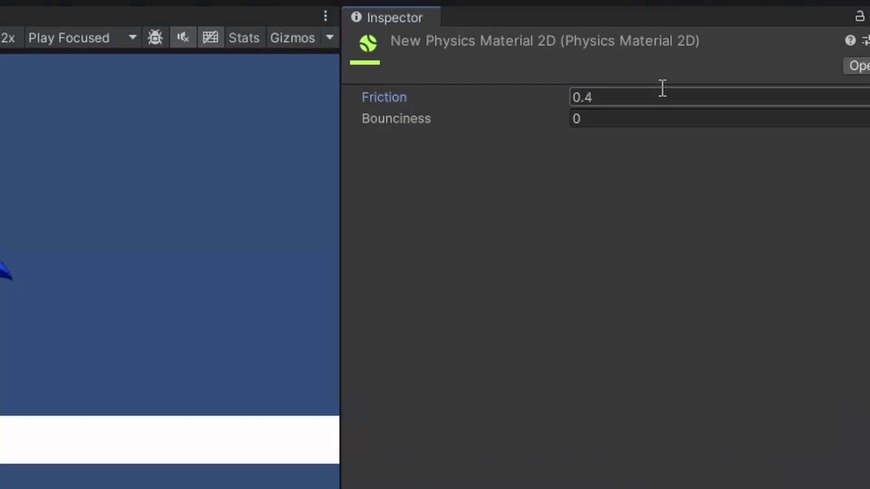
Playtest Sonic running left and right on the ground, then add a line in the ChatGPT prompt
{"action": "left_click", "coordinate": [430, 16]}
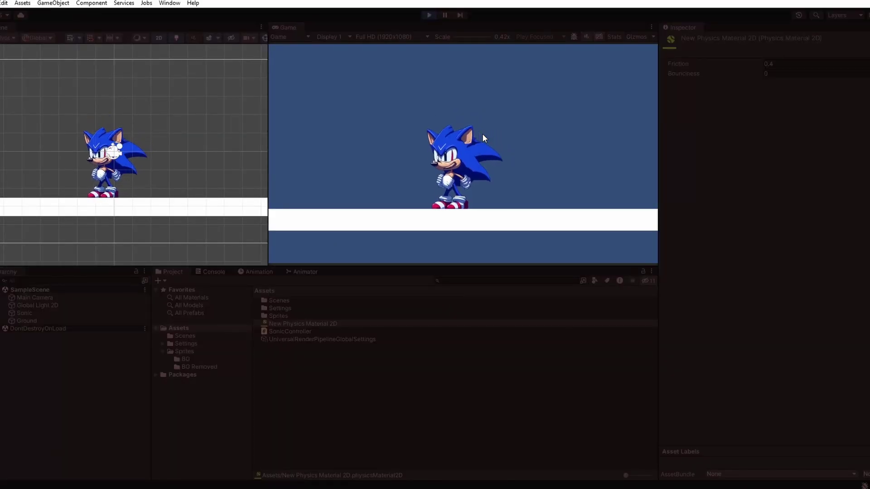
{"action": "key", "text": "Left"}
{"action": "key", "text": "Right"}
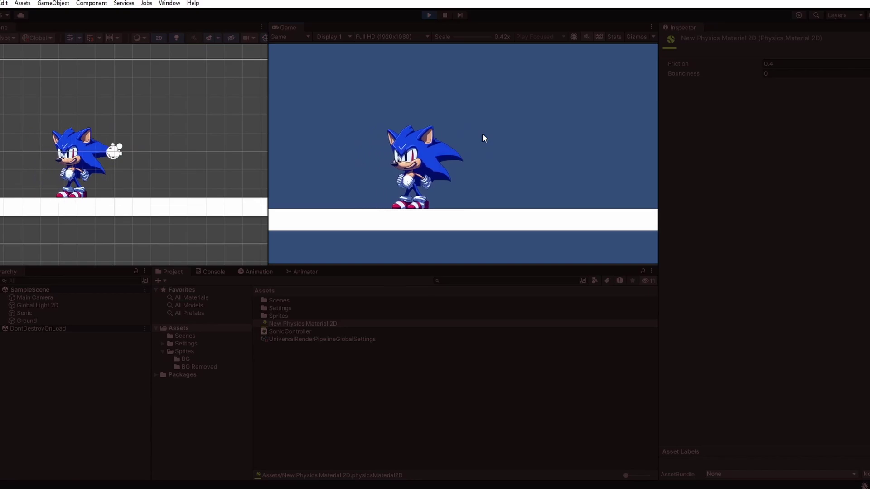
{"action": "key", "text": "Right"}
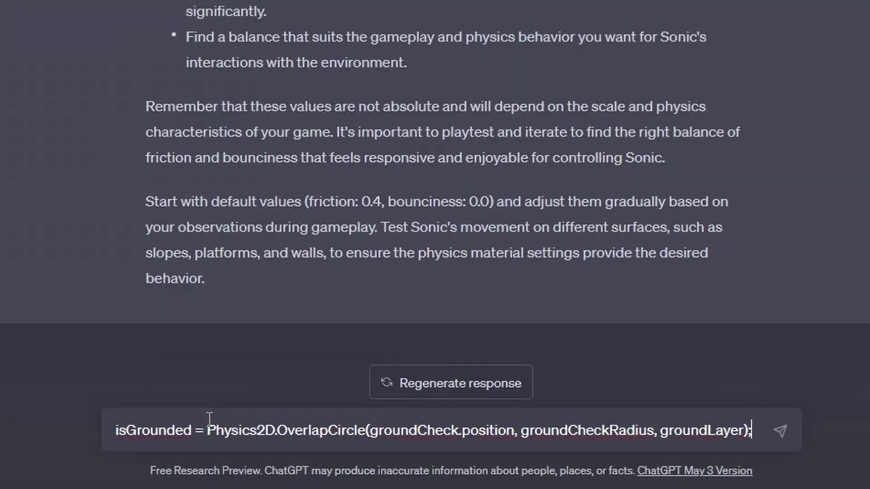
{"action": "key", "text": "shift+Return"}
Send ChatGPT the question saying Sonic isn't detected as grounded when hitting the ground
{"action": "type", "text": "You wrote this to check if it is grounded or not, but when sonic hits the ground it doesnt"}
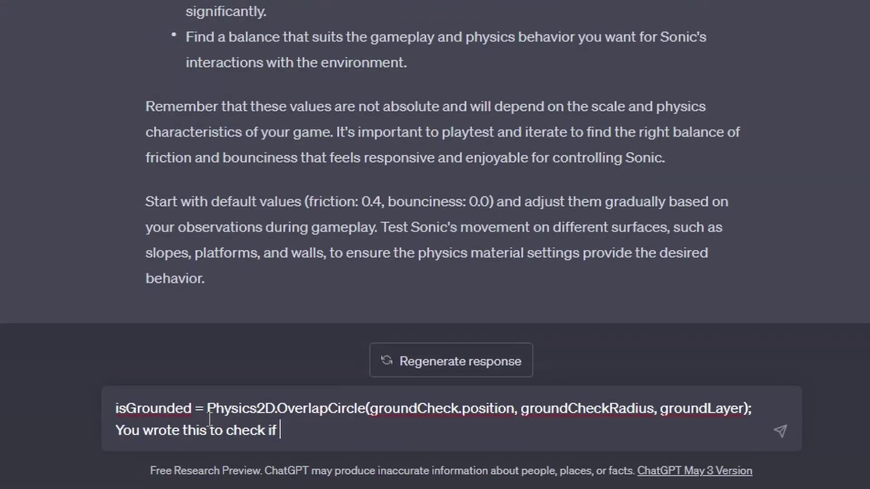
{"action": "type", "text": " become grounded"}
{"action": "key", "text": "Return"}
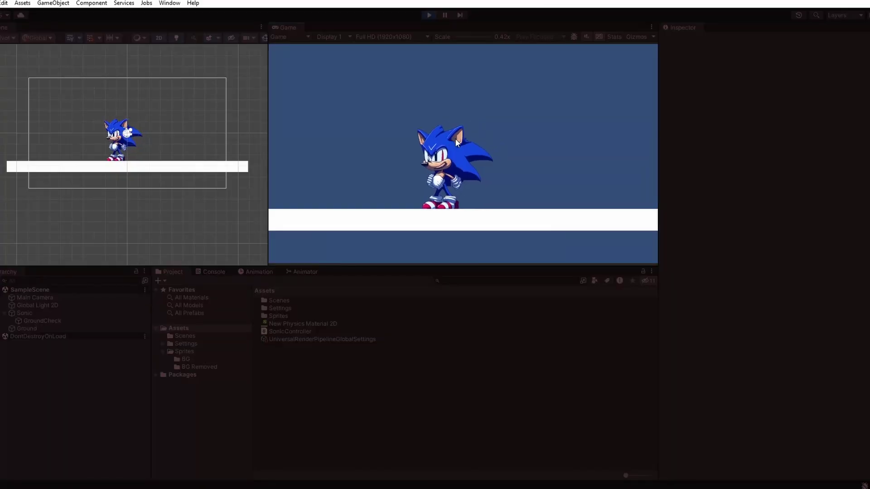
Run Sonic right, stop the playtest, then run right again across the scrolling background
{"action": "key", "text": "Right"}
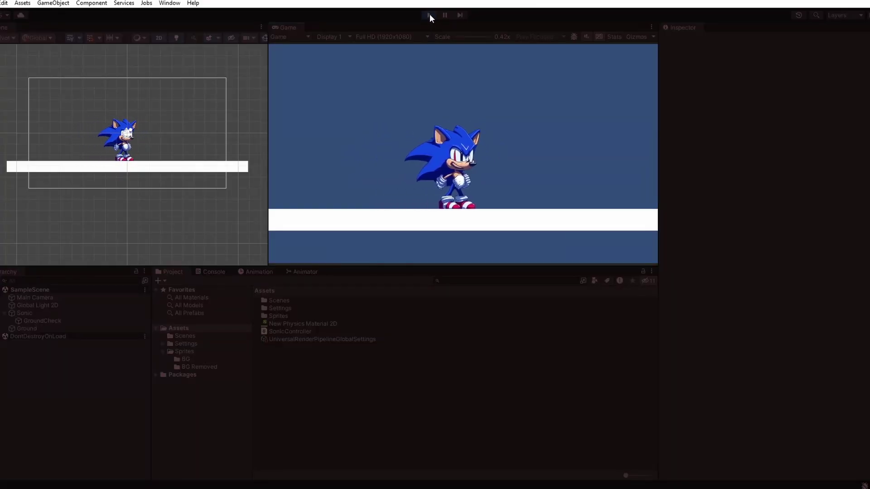
{"action": "left_click", "coordinate": [429, 15]}
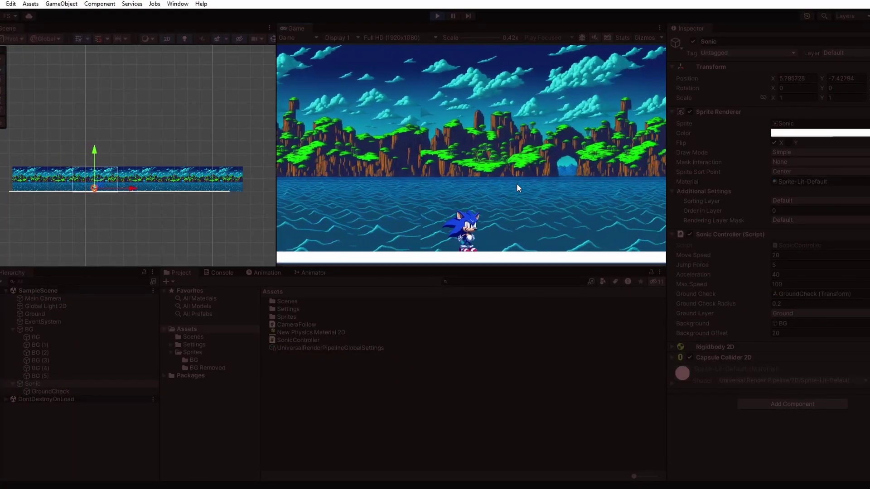
{"action": "key", "text": "Right"}
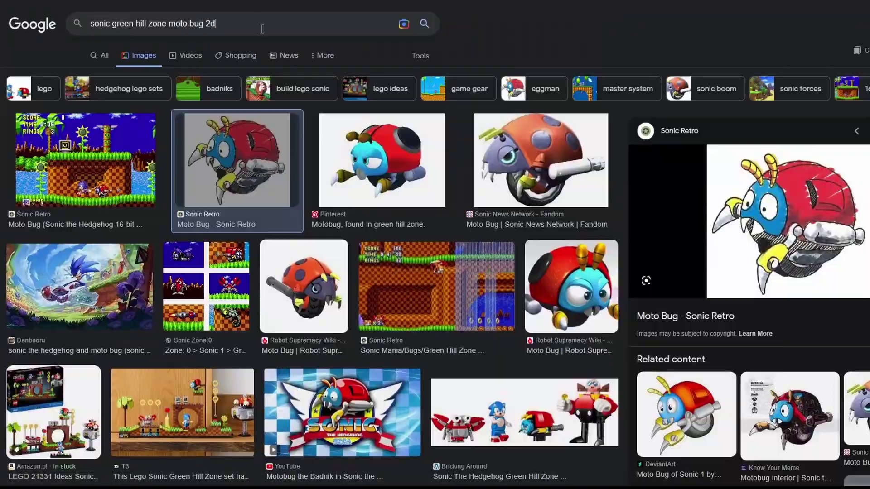
Search Google Images for 'moto bug 2D' enemy references
{"action": "key", "text": "Return"}
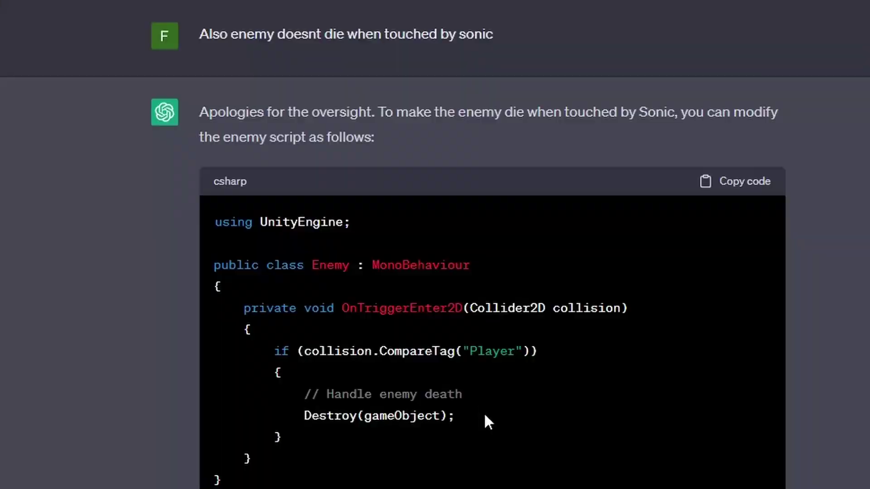
Select the code block in ChatGPT's reply
{"action": "left_click_drag", "start_coordinate": [248, 307], "coordinate": [255, 329]}
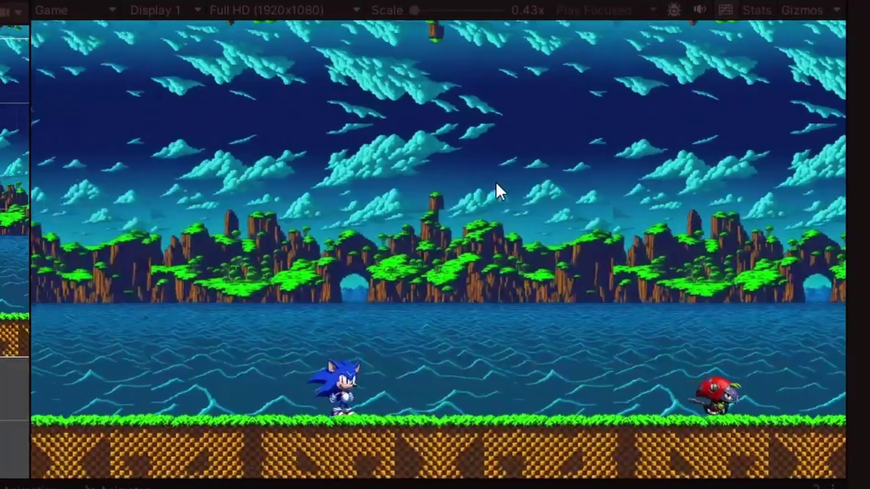
Playtest the updated controller by running Sonic right
{"action": "key", "text": "Right"}
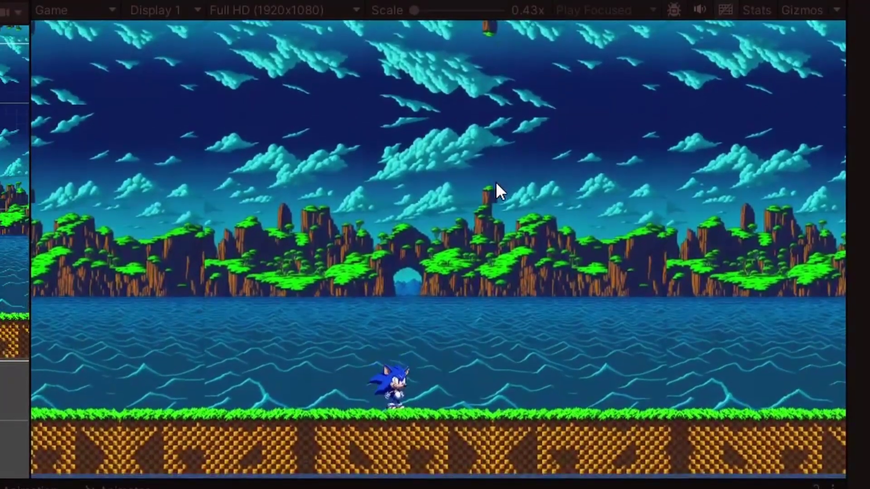
{"action": "key", "text": "Right"}
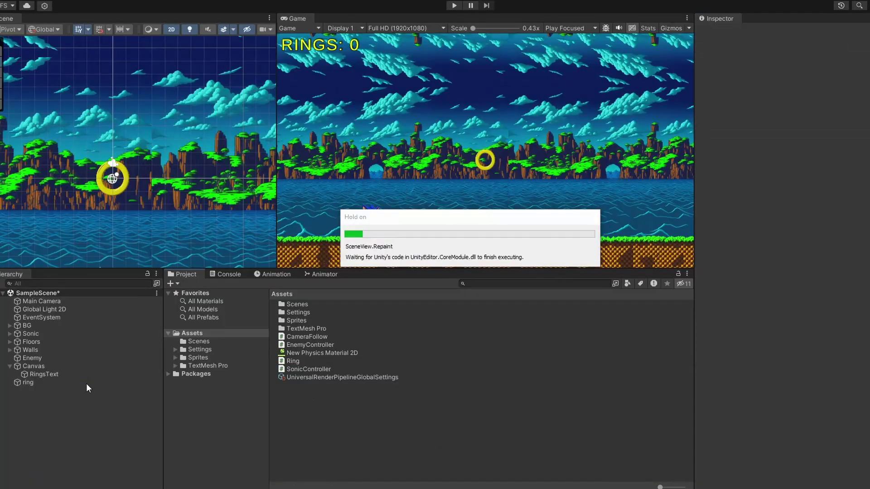
Select the ring, ask ChatGPT for a minutes-and-seconds timer UI, and playtest running right
{"action": "left_click", "coordinate": [86, 383]}
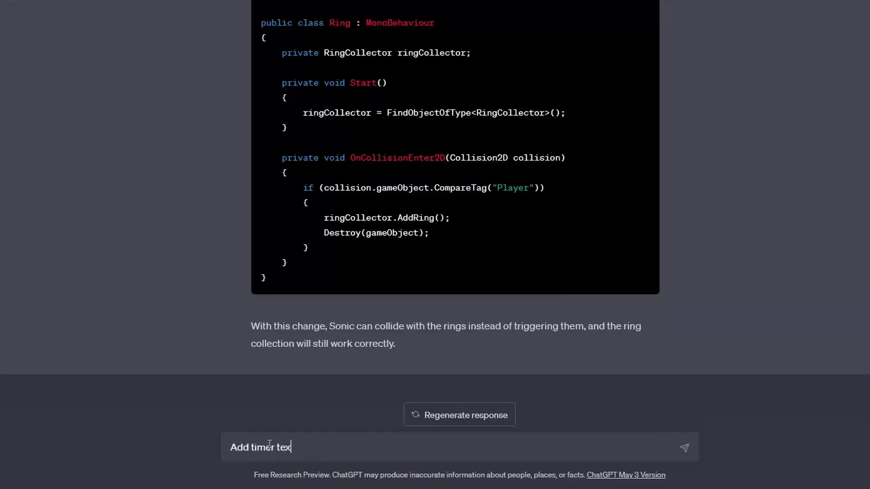
{"action": "type", "text": "t to display in UI count in minute format (minute - m, seconds"}
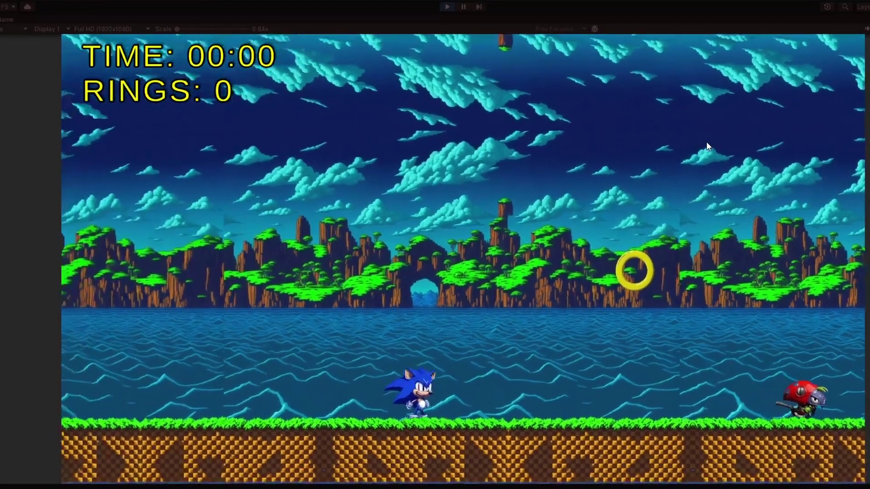
{"action": "key", "text": "Right"}
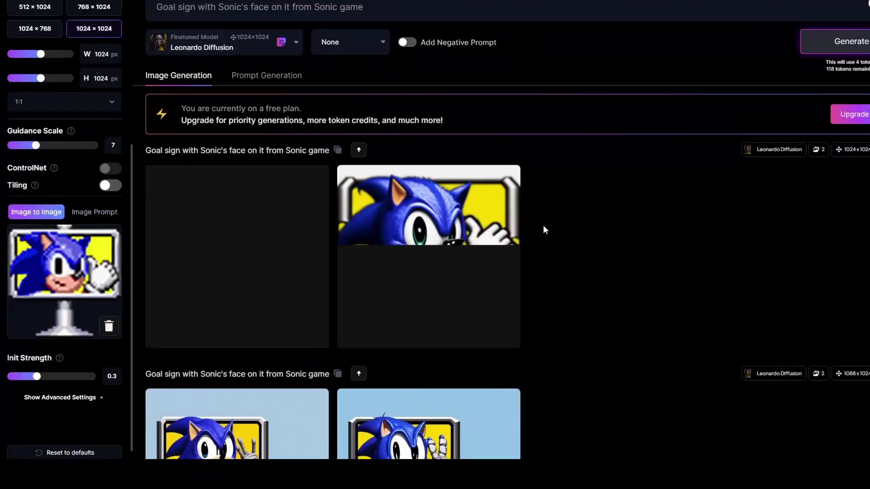
Ask ChatGPT for a goal sign that changes from Robotnik to Sonic and shows game-over UI
{"action": "scroll", "coordinate": [543, 225], "scroll_direction": "down", "scroll_amount": 5}
{"action": "scroll", "coordinate": [543, 225], "scroll_direction": "up", "scroll_amount": 2}
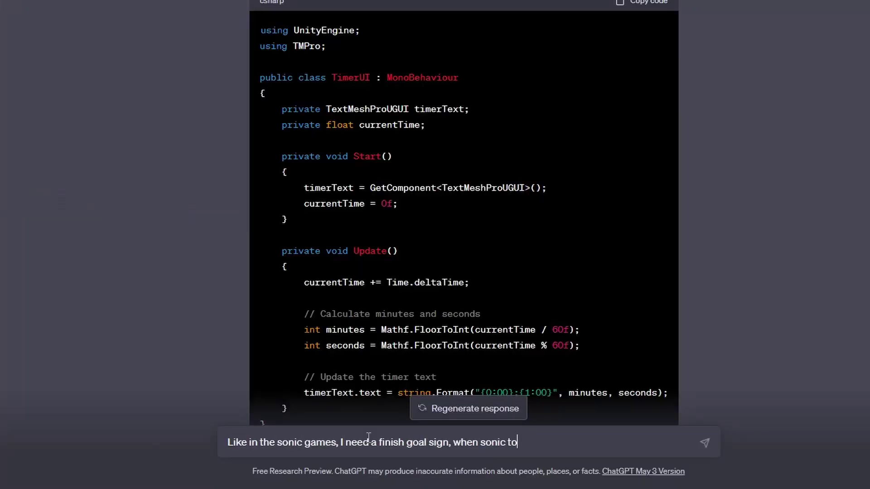
{"action": "type", "text": "uches sign, sign should change its sprite from robotnik to sonic and game over UI shou"}
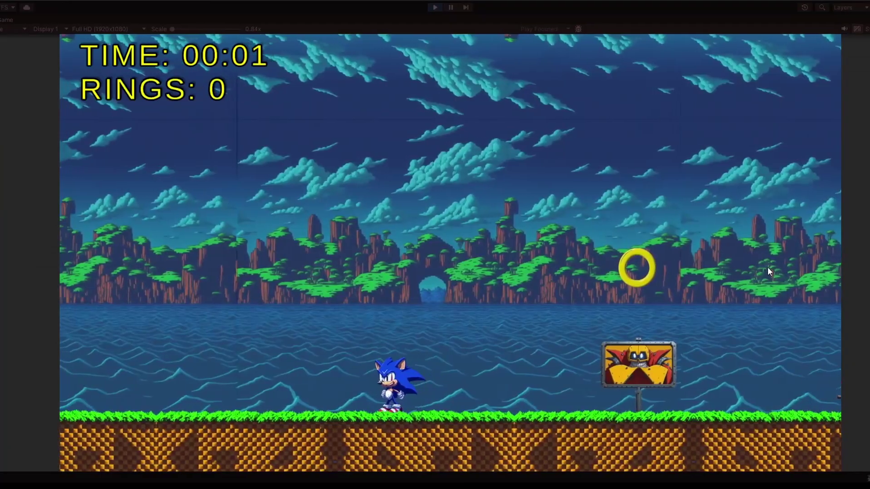
Run Sonic to the goal sign, restart the level, then ask ChatGPT for an AI font-generation tool
{"action": "key", "text": "Right"}
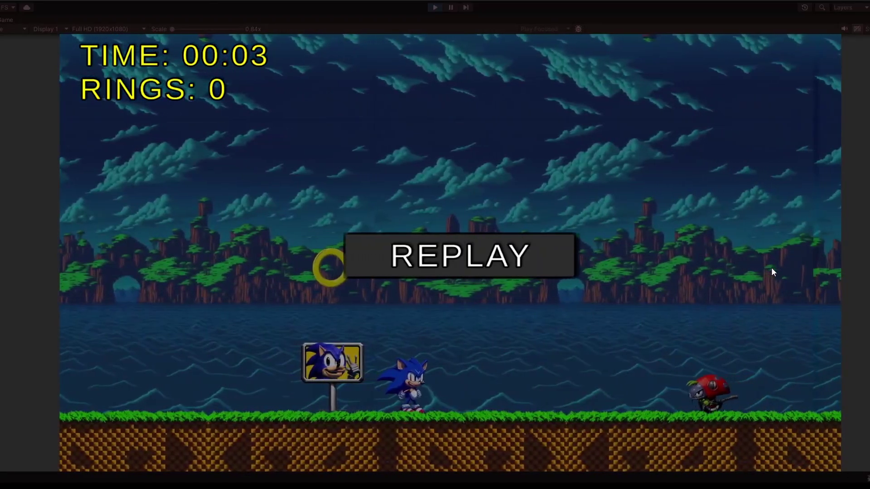
{"action": "left_click", "coordinate": [470, 258]}
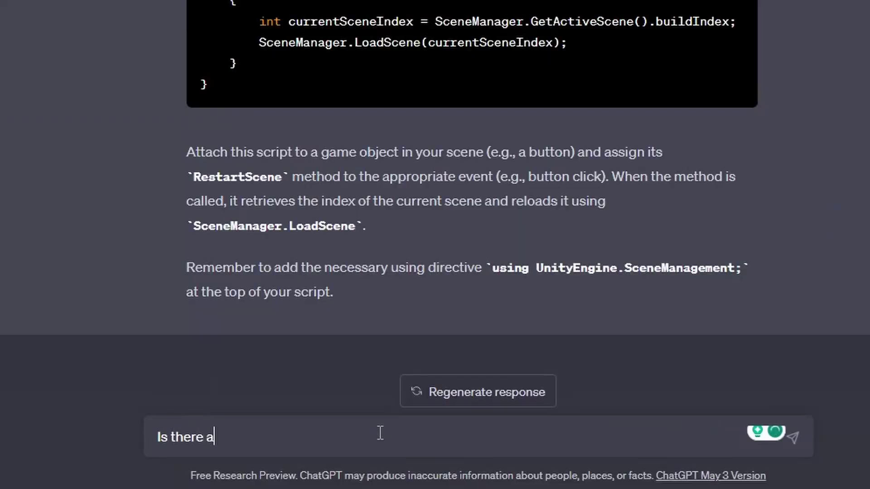
{"action": "type", "text": "ny ai tool to generate fonts?"}
{"action": "key", "text": "Return"}
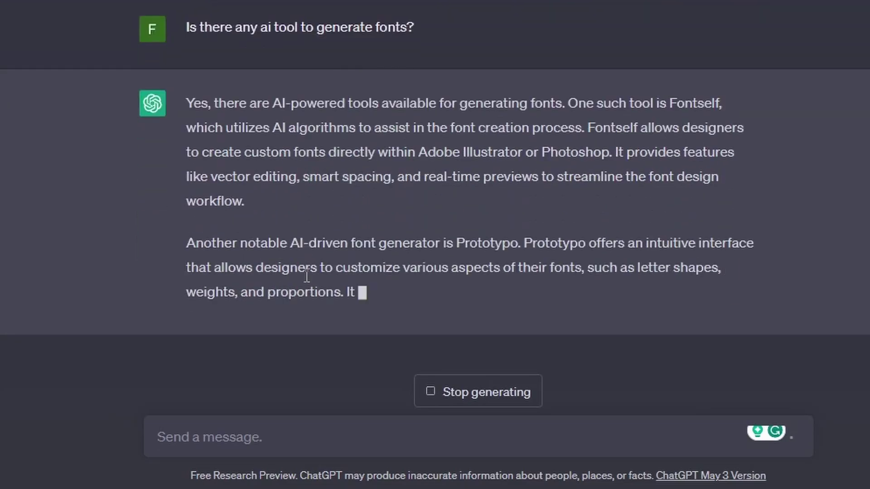
Get links to the AI font tools, search for a Sonic UI font, and hide the REPLAY overlay
{"action": "type", "text": "give me their links"}
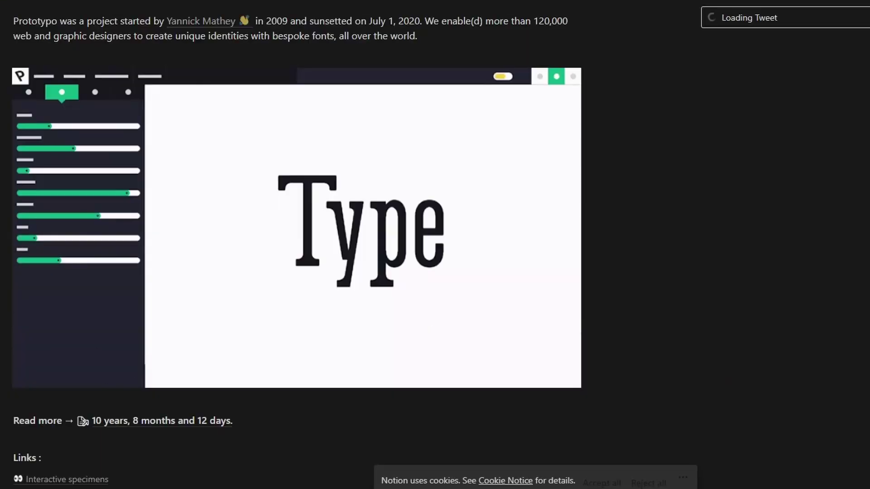
{"action": "scroll", "coordinate": [476, 91], "scroll_direction": "down", "scroll_amount": 10}
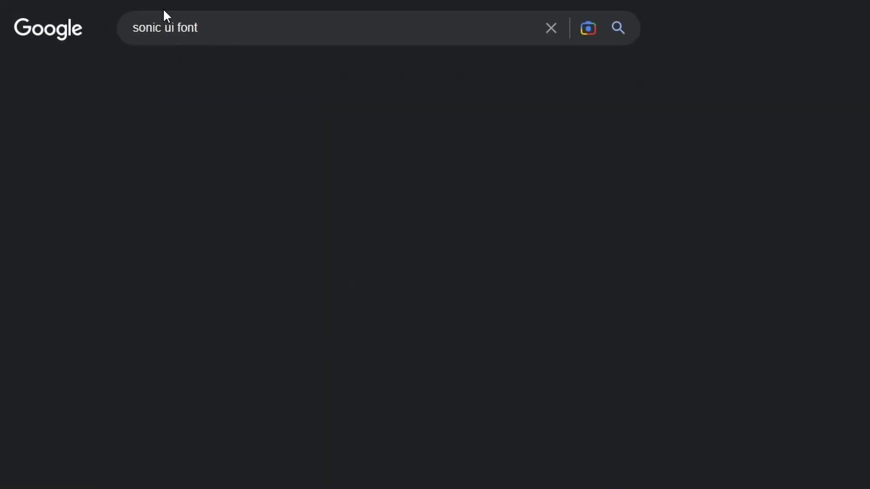
{"action": "left_click", "coordinate": [175, 178]}
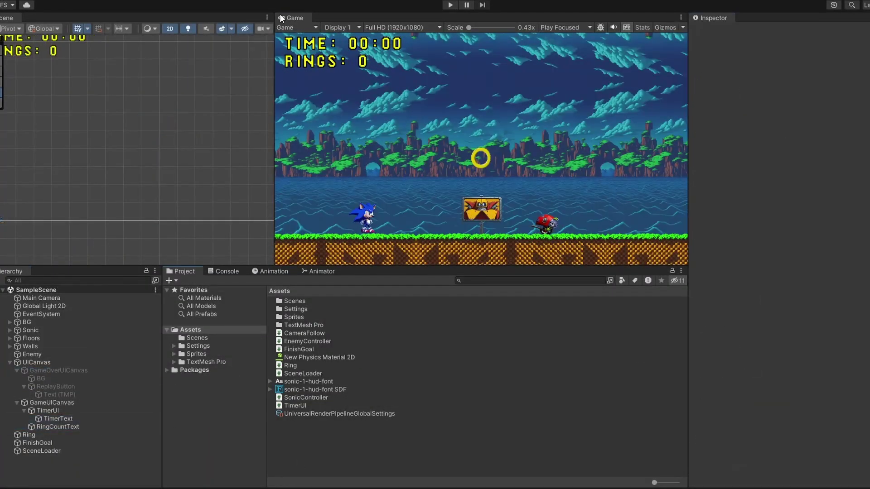
{"action": "double_click", "coordinate": [279, 14]}
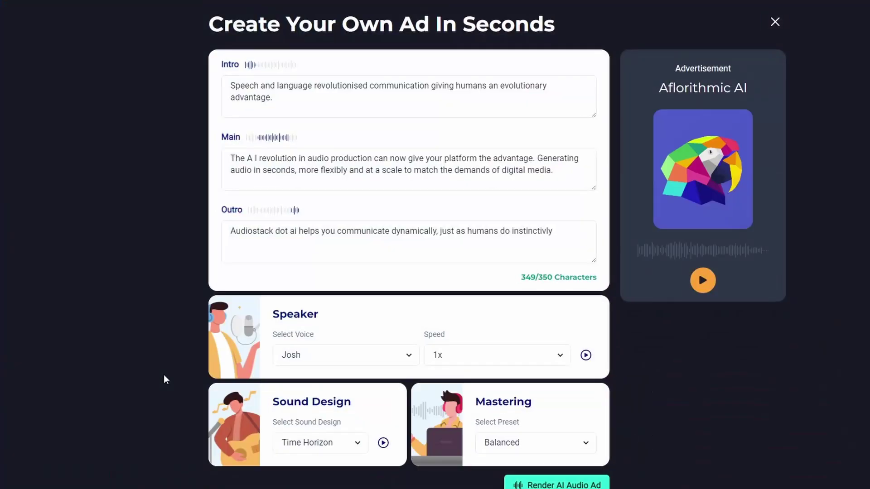
Render the sample AI audio ad with speech speed kept at 1x, then stop playback
{"action": "left_click", "coordinate": [584, 484]}
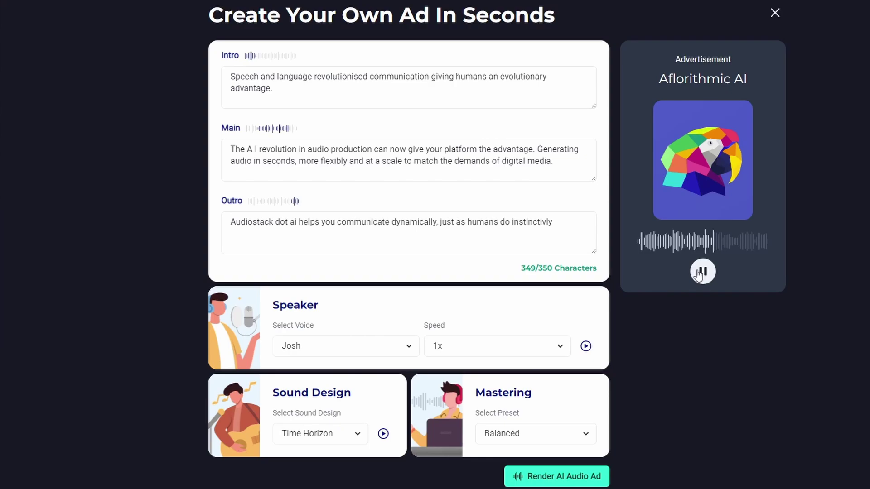
{"action": "left_click", "coordinate": [515, 343]}
{"action": "left_click", "coordinate": [511, 312]}
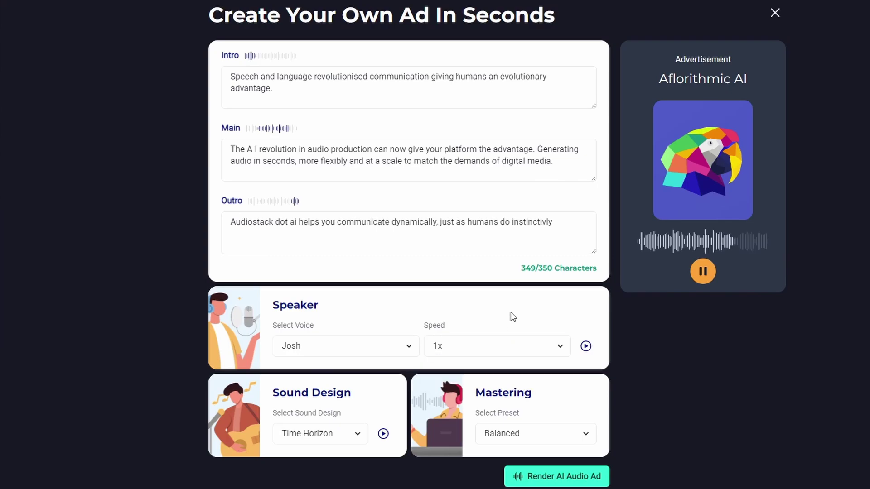
{"action": "left_click", "coordinate": [320, 433]}
Replace the Intro, Main and Outro scripts with game-video text, starting 'Hello' and 'Let's go'
{"action": "left_click", "coordinate": [317, 471]}
{"action": "left_click", "coordinate": [346, 346]}
{"action": "left_click", "coordinate": [291, 470]}
{"action": "left_click", "coordinate": [328, 92]}
{"action": "key", "text": "ctrl+a"}
{"action": "type", "text": "Hello"}
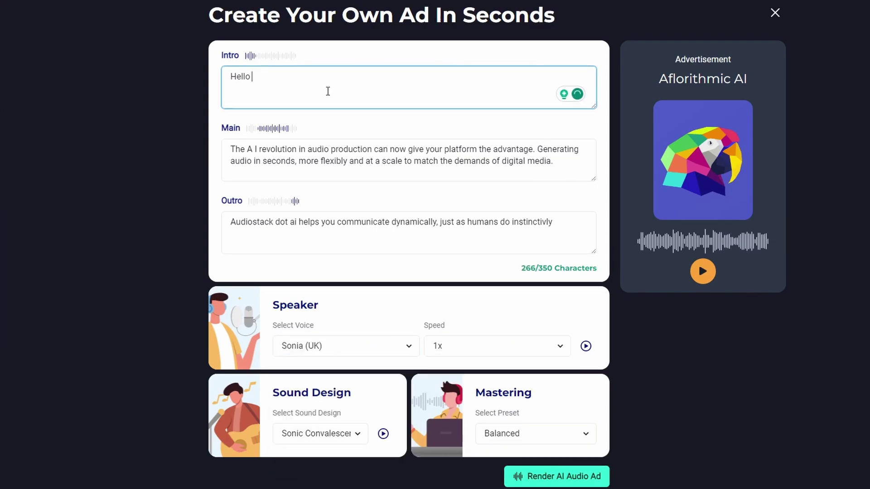
{"action": "key", "text": "BackSpace"}
{"action": "key", "text": "BackSpace"}
{"action": "key", "text": "BackSpace"}
{"action": "key", "text": "BackSpace"}
{"action": "left_click", "coordinate": [326, 155]}
{"action": "key", "text": "ctrl+a"}
{"action": "type", "text": "In this vi"}
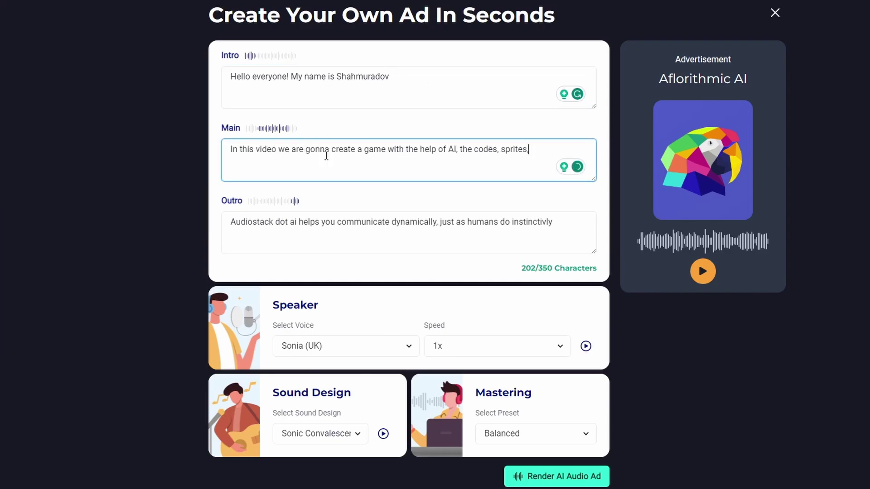
{"action": "type", "text": " AI"}
{"action": "left_click", "coordinate": [326, 231]}
{"action": "key", "text": "ctrl+a"}
{"action": "type", "text": "Let's go"}
Preview the ad, end the Outro with 'get into it!', and render the new audio ad
{"action": "left_click", "coordinate": [703, 270]}
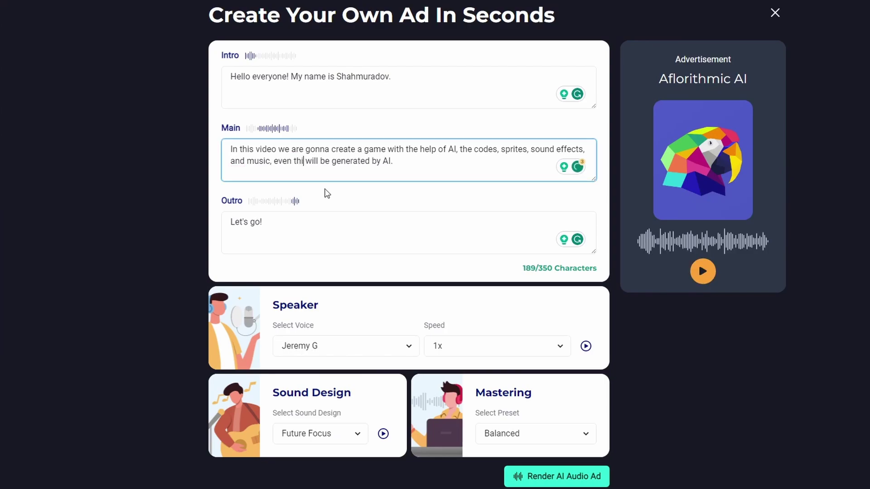
{"action": "type", "text": "intro is"}
{"action": "left_click", "coordinate": [305, 235]}
{"action": "key", "text": "ctrl+shift+Left"}
{"action": "type", "text": "get into it!"}
{"action": "left_click", "coordinate": [556, 476]}
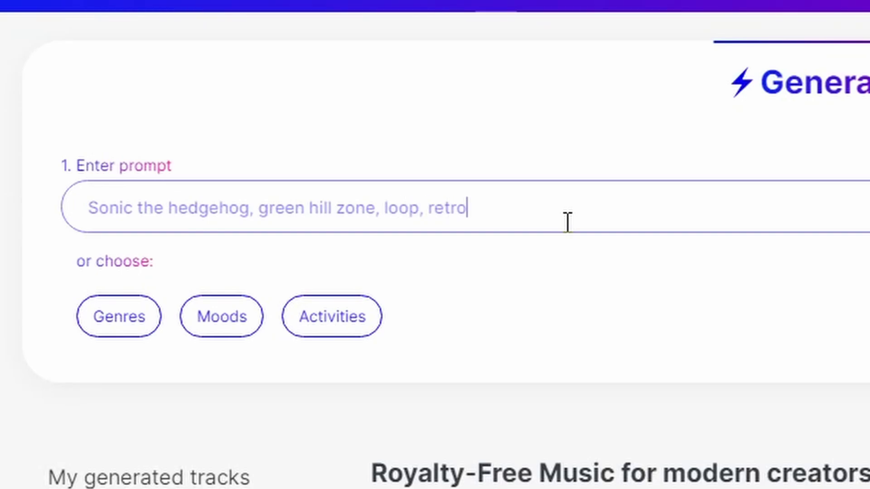
Generate a track from the Sonic green hill zone retro prompt and listen to it
{"action": "type", "text": "le"}
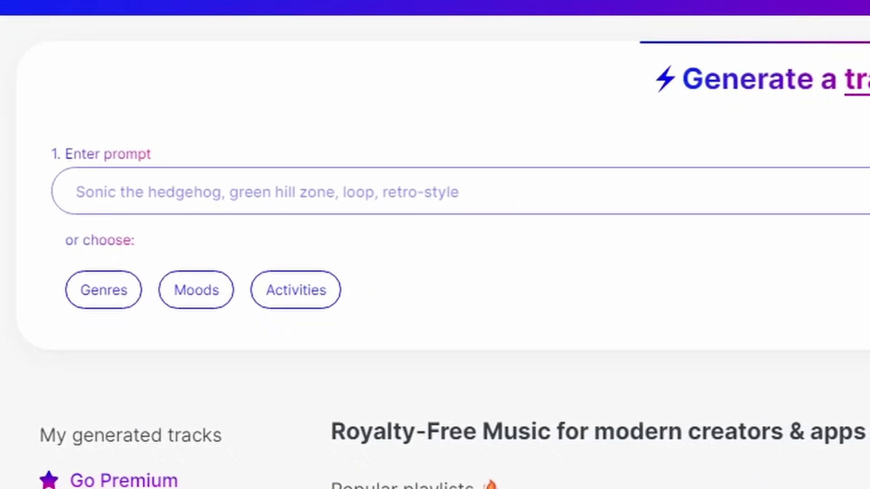
{"action": "key", "text": "Return"}
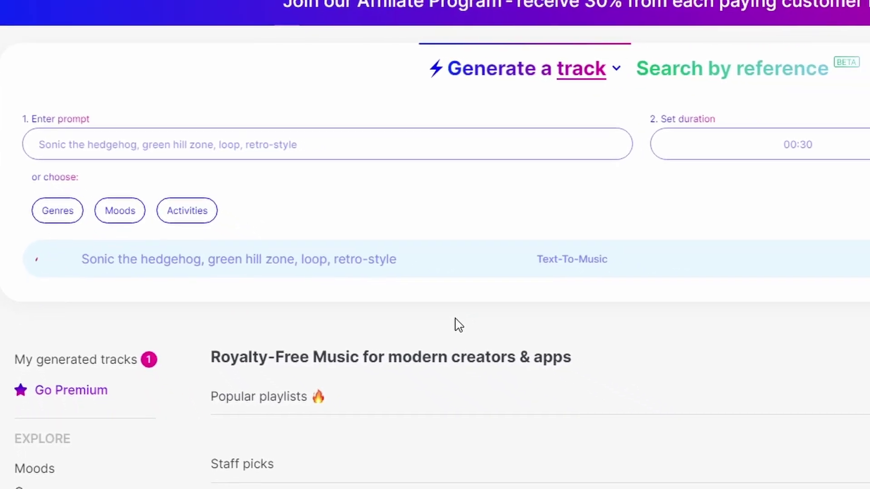
{"action": "left_click", "coordinate": [50, 298]}
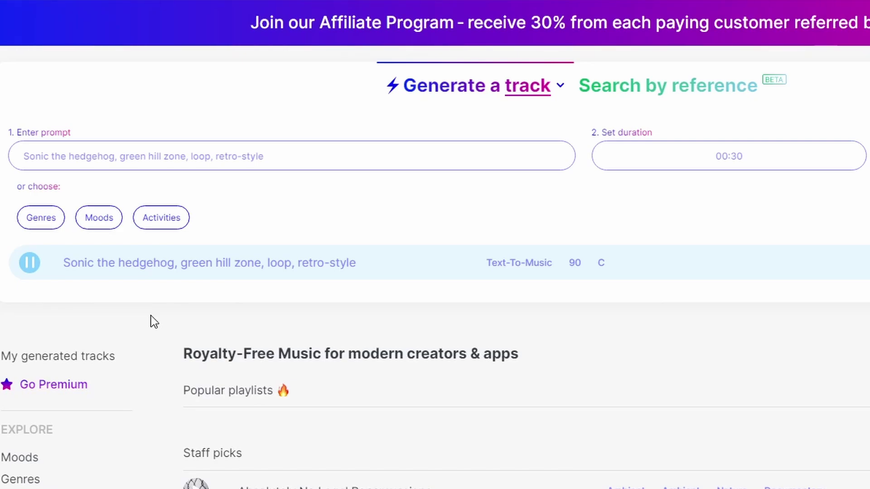
Add 'less beats' to the prompt, regenerate, and play the remixed track
{"action": "left_click", "coordinate": [440, 154]}
{"action": "type", "text": ", less beats"}
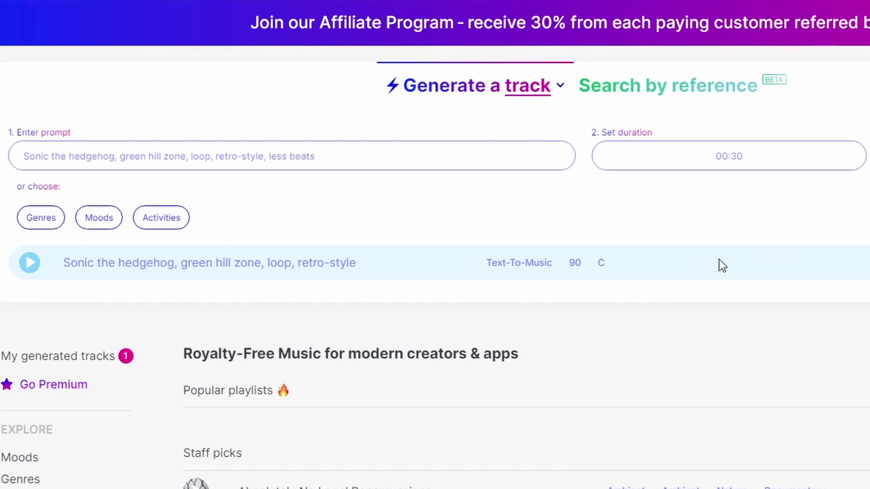
{"action": "key", "text": "Return"}
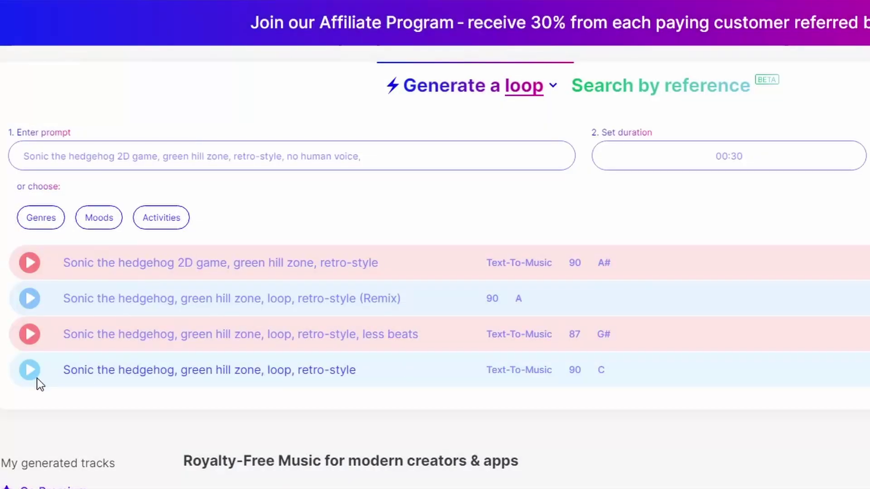
{"action": "left_click", "coordinate": [30, 298]}
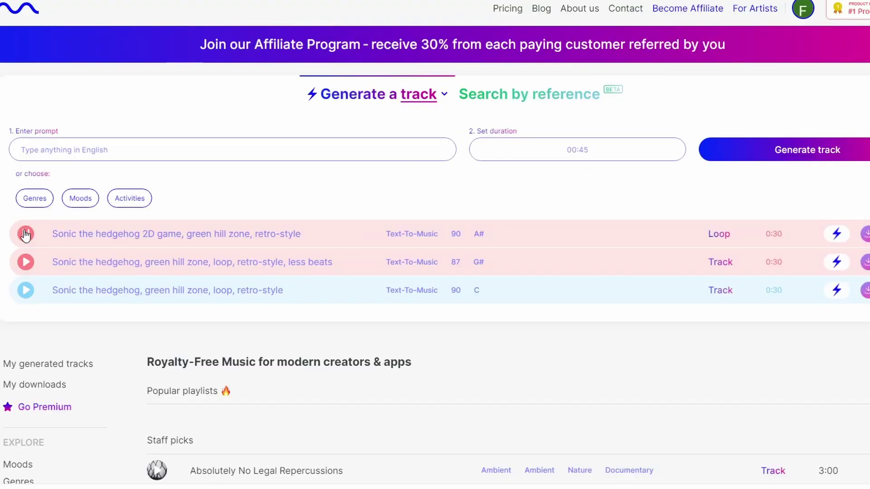
Generate a 00:30 loop similar to the original Sonic green hill zone track
{"action": "left_click", "coordinate": [836, 290]}
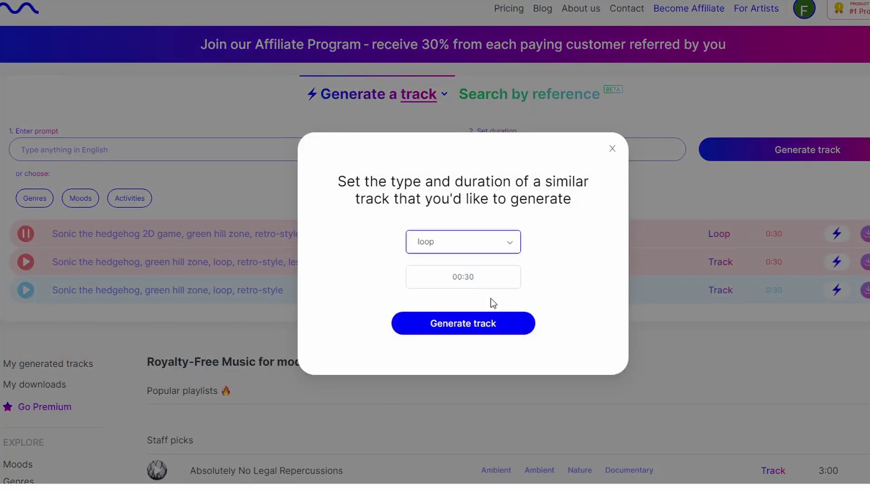
{"action": "left_click", "coordinate": [481, 324]}
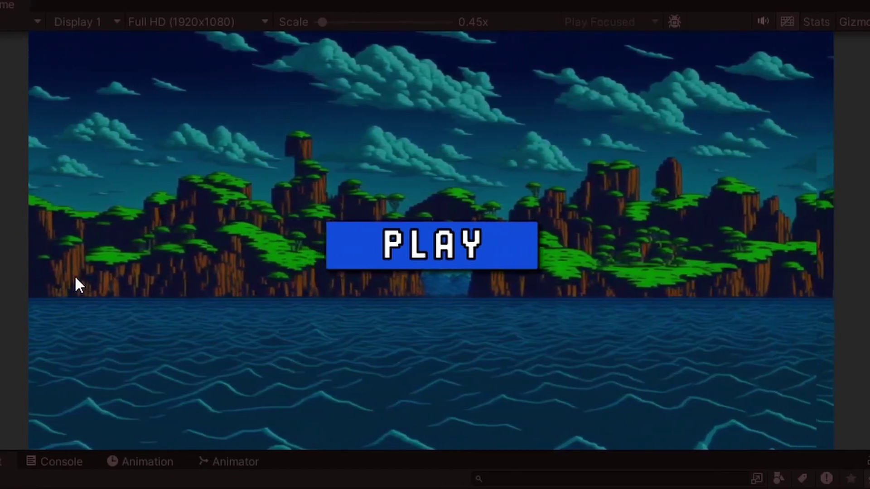
{"action": "type", "text": "I cant"}
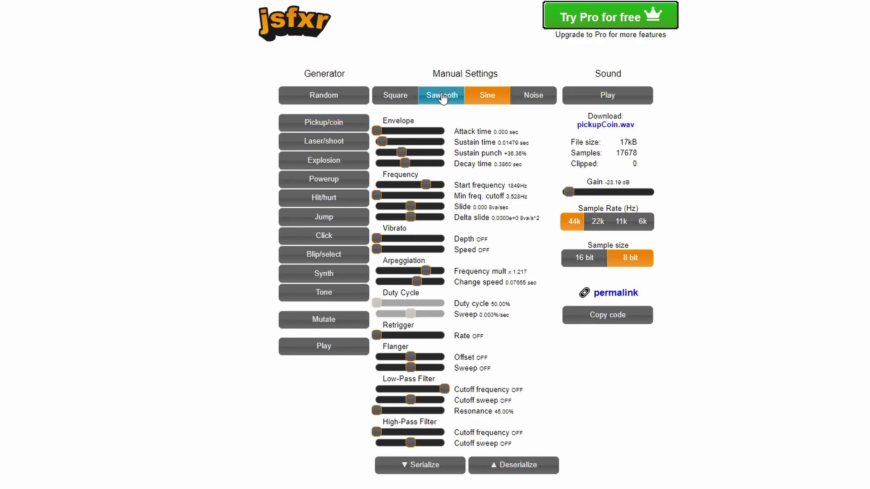
Set the coin pickup sound's sample size to 16 bit
{"action": "left_click", "coordinate": [584, 257]}
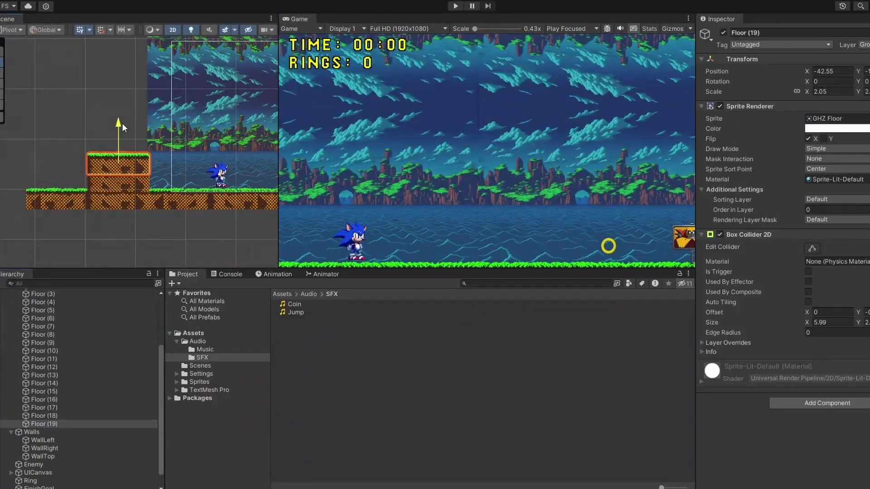
Select the new floor piece, playtest Sonic running and jumping, and preview the explosion sound
{"action": "key", "text": "f"}
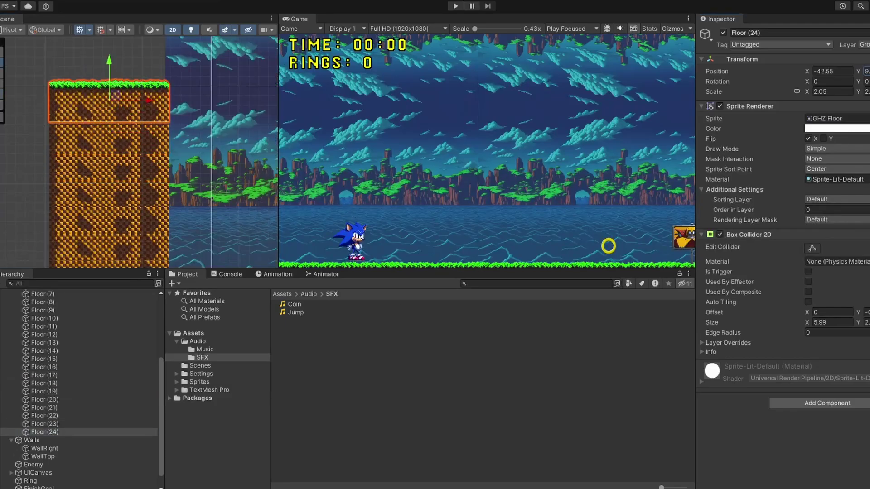
{"action": "left_click", "coordinate": [91, 406]}
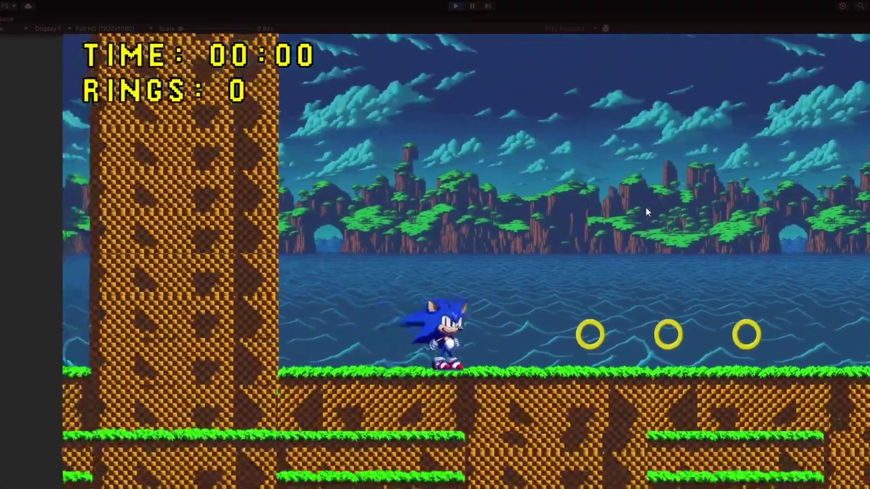
{"action": "key", "text": "Right"}
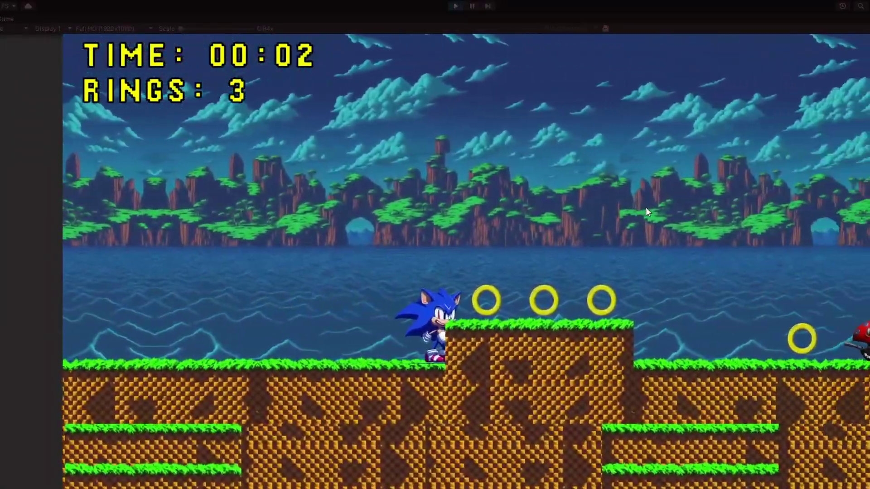
{"action": "key", "text": "space"}
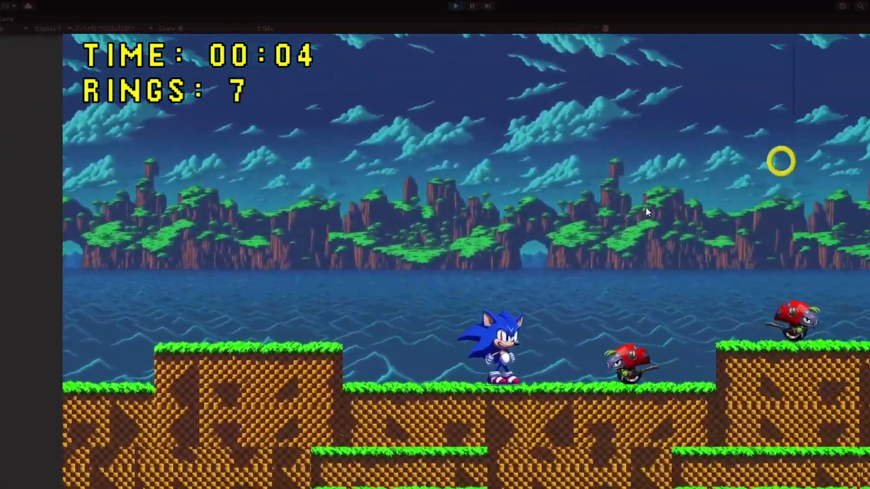
{"action": "key", "text": "space"}
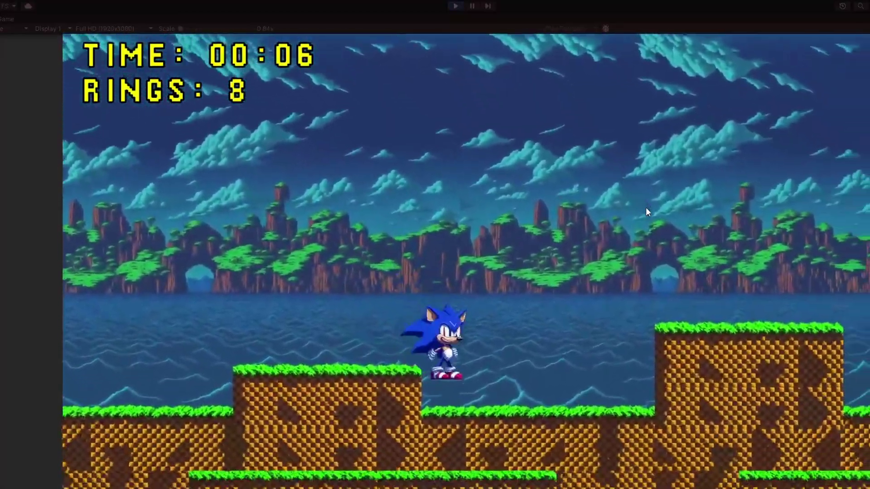
{"action": "key", "text": "space"}
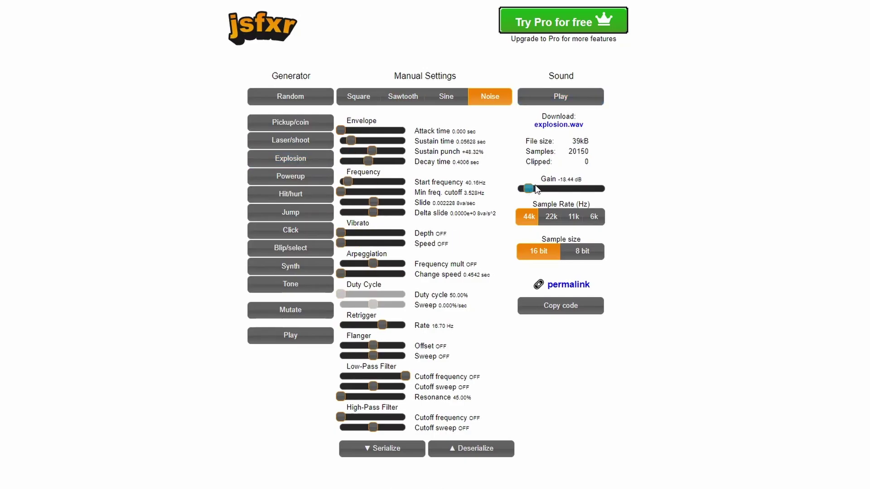
{"action": "left_click", "coordinate": [560, 96]}
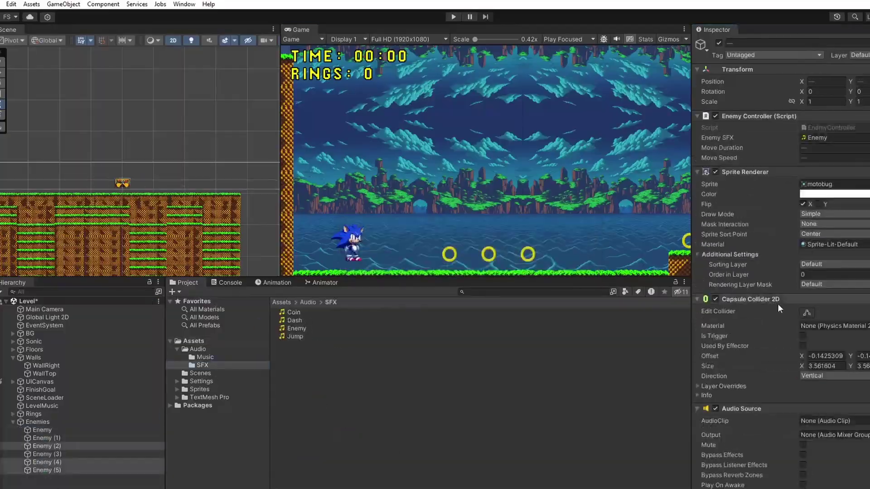
Generate two power-up sound effects, then bring up the post-processing profile's override list
{"action": "left_click", "coordinate": [334, 181]}
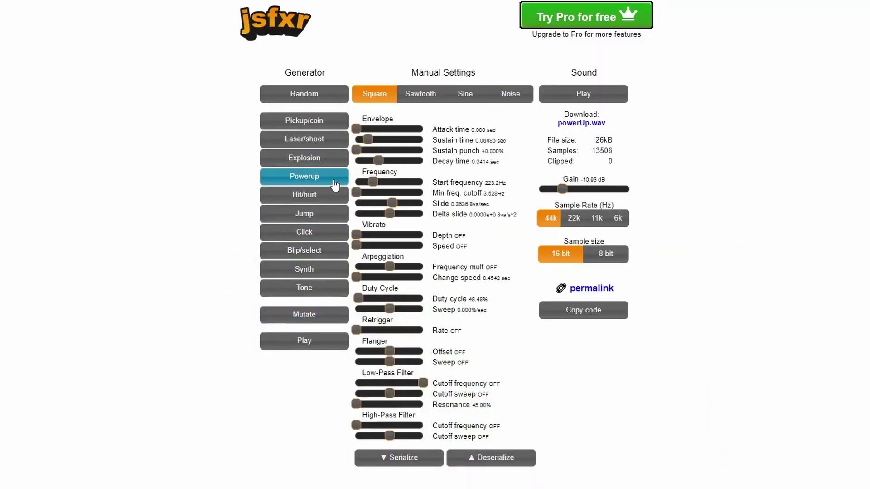
{"action": "left_click", "coordinate": [333, 183]}
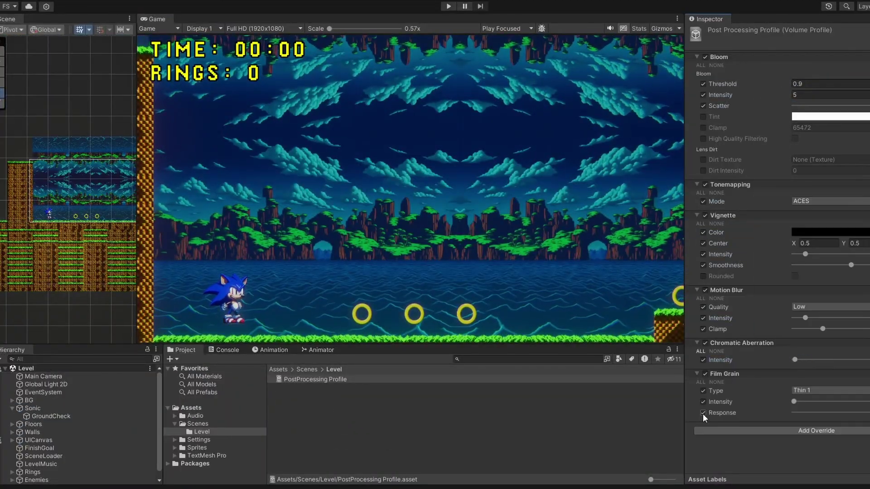
{"action": "scroll", "coordinate": [703, 414], "scroll_direction": "down", "scroll_amount": 1}
{"action": "left_click", "coordinate": [790, 421]}
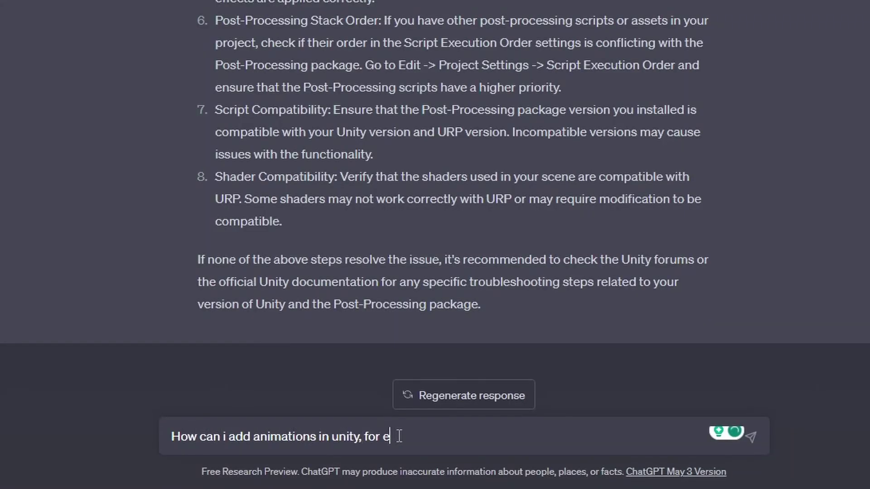
Ask ChatGPT for step-by-step instructions to make a coin grow and shrink in a loop in Unity
{"action": "type", "text": "op"}
{"action": "key", "text": "Return"}
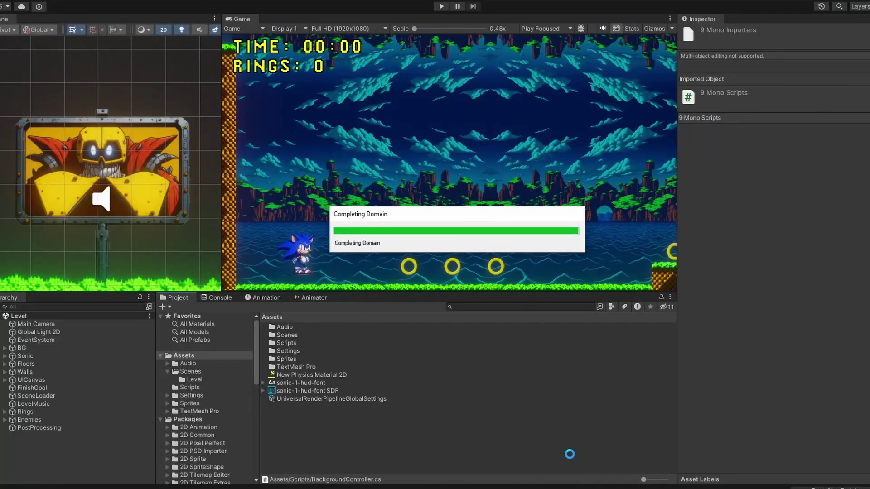
{"action": "left_click", "coordinate": [615, 2]}
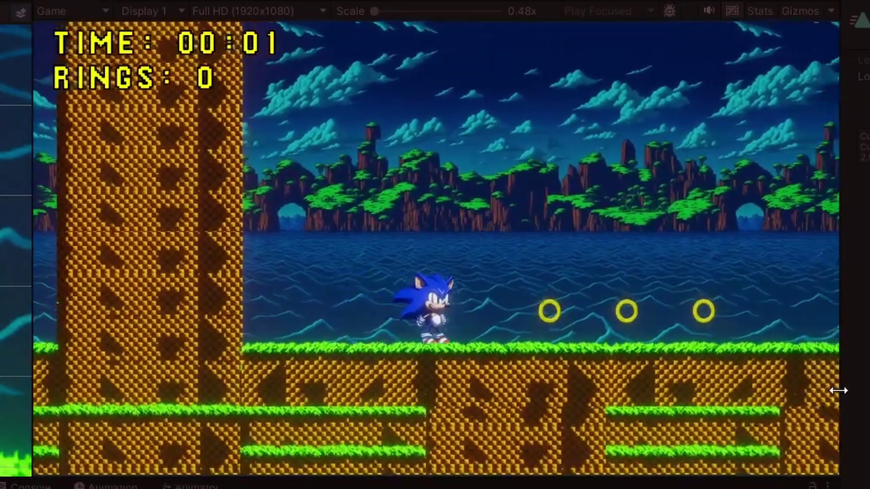
Playtest the level, running Sonic right and jumping to collect the rings
{"action": "key", "text": "Right"}
{"action": "key", "text": "Left"}
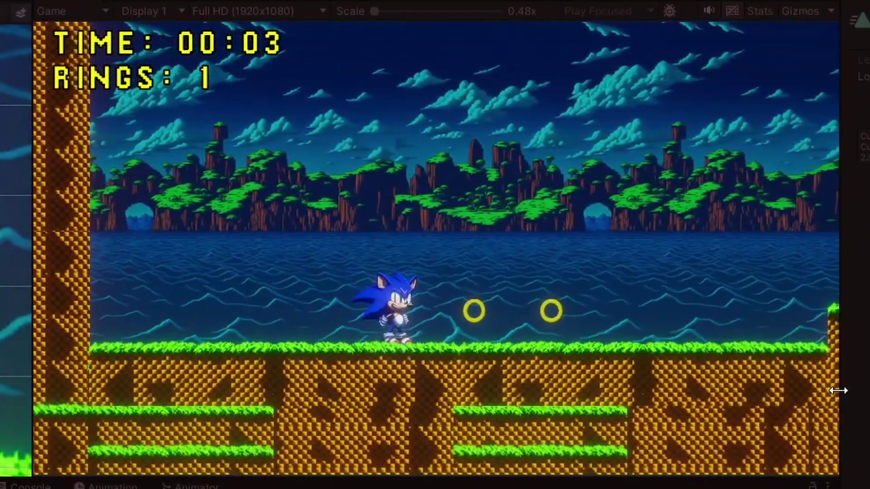
{"action": "key", "text": "Right"}
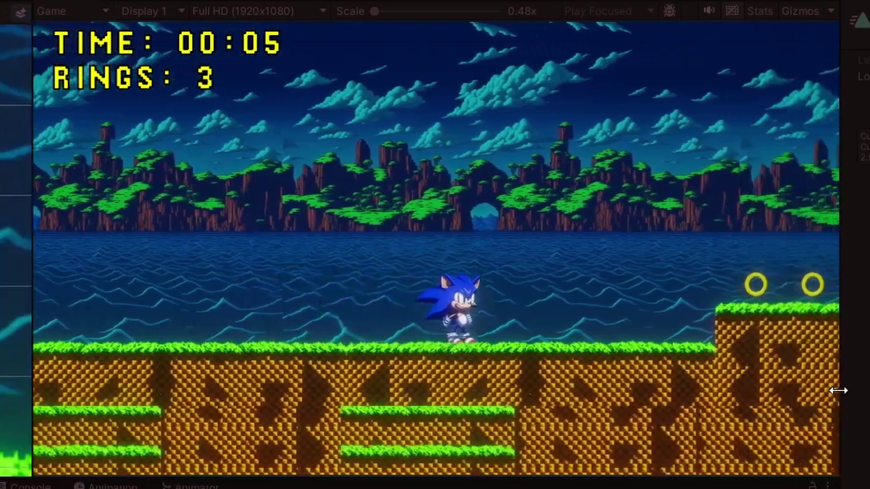
{"action": "key", "text": "space"}
{"action": "key", "text": "Right"}
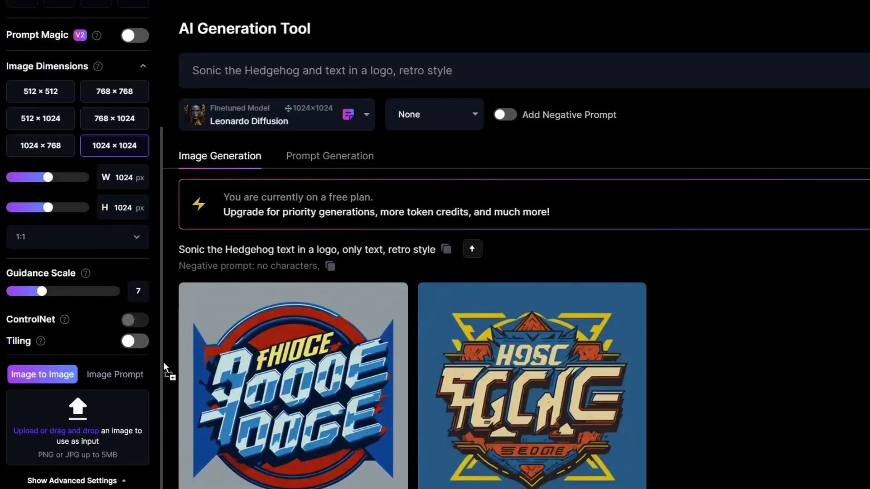
Generate two more retro Sonic logo images and view the first one enlarged
{"action": "key", "text": "ctrl+Return"}
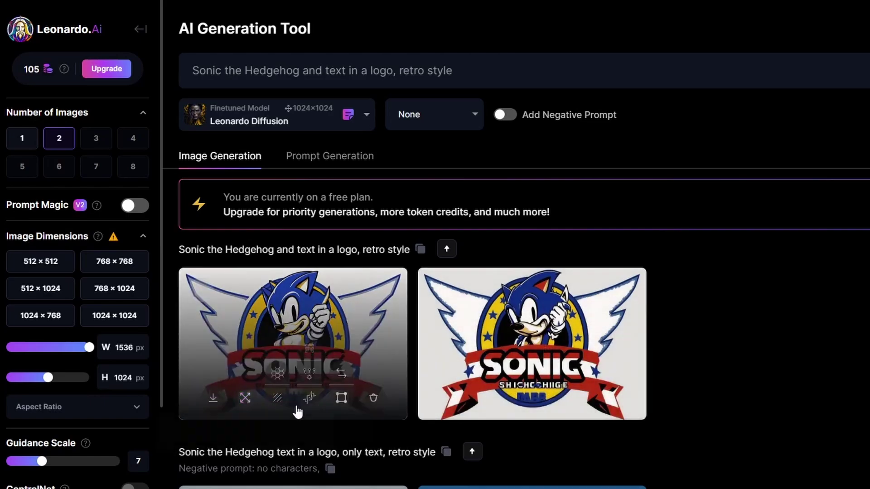
{"action": "left_click", "coordinate": [333, 405]}
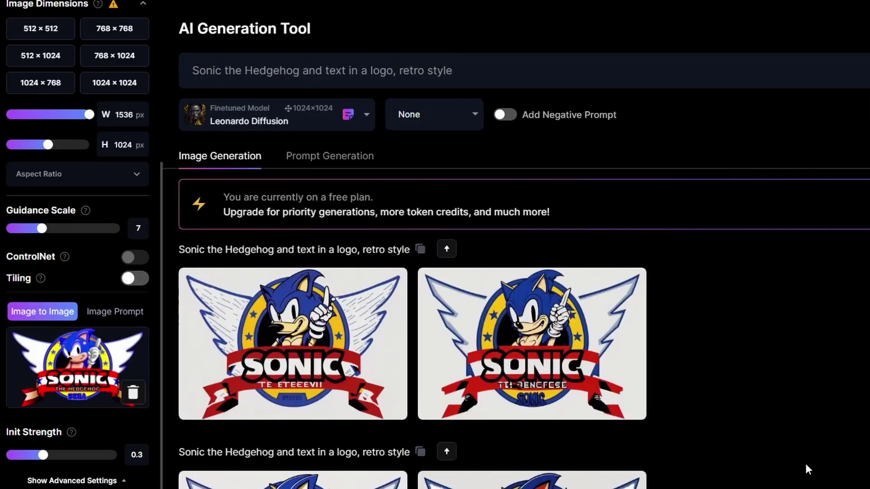
{"action": "scroll", "coordinate": [804, 455], "scroll_direction": "down", "scroll_amount": 2}
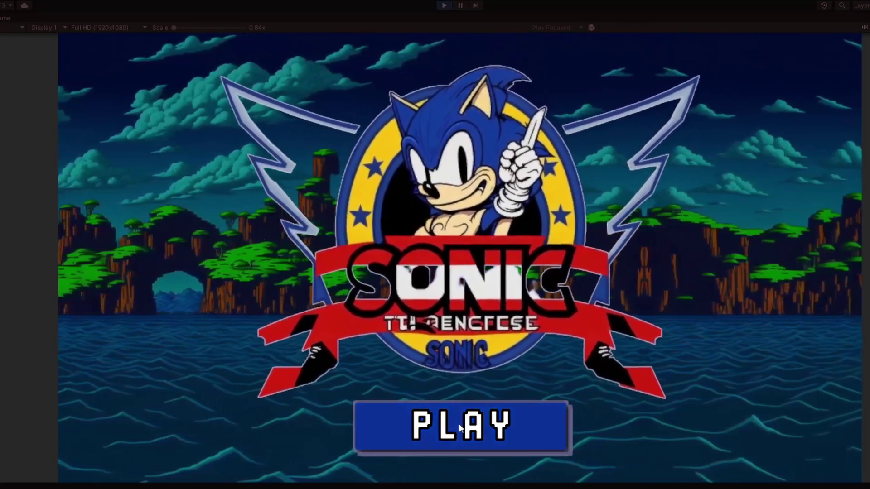
Start from the title screen's PLAY button and play through the level, jumping to collect nine rings
{"action": "left_click", "coordinate": [460, 425]}
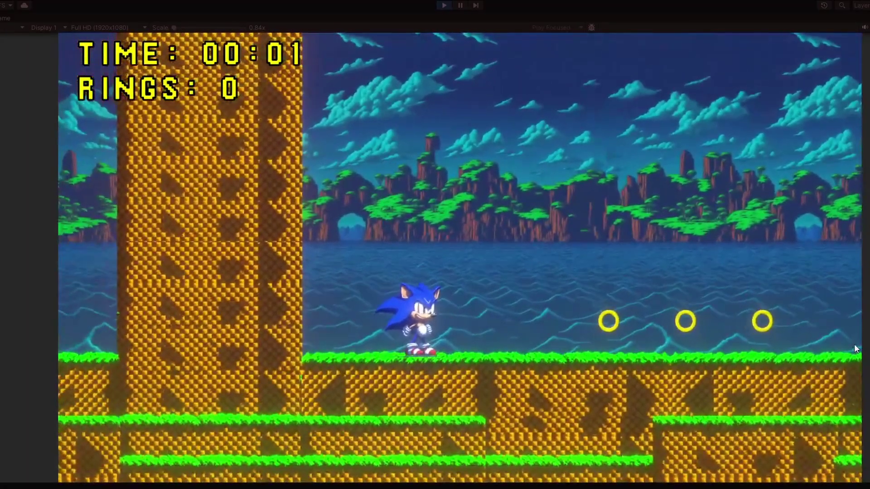
{"action": "key", "text": "Right"}
{"action": "key", "text": "space"}
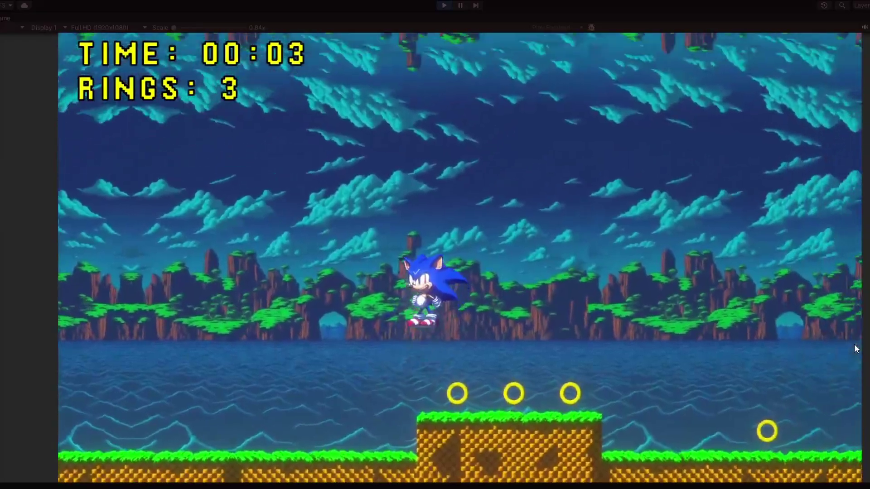
{"action": "key", "text": "space"}
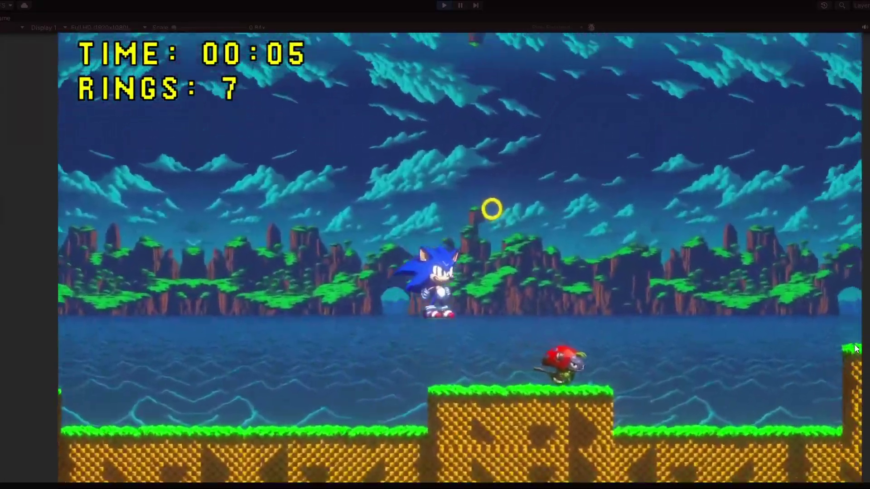
{"action": "key", "text": "Left"}
{"action": "key", "text": "Right"}
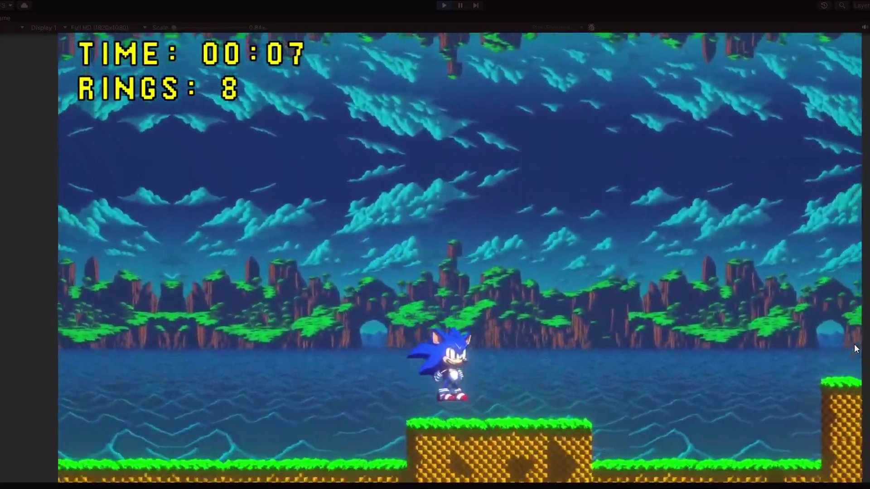
{"action": "key", "text": "Right"}
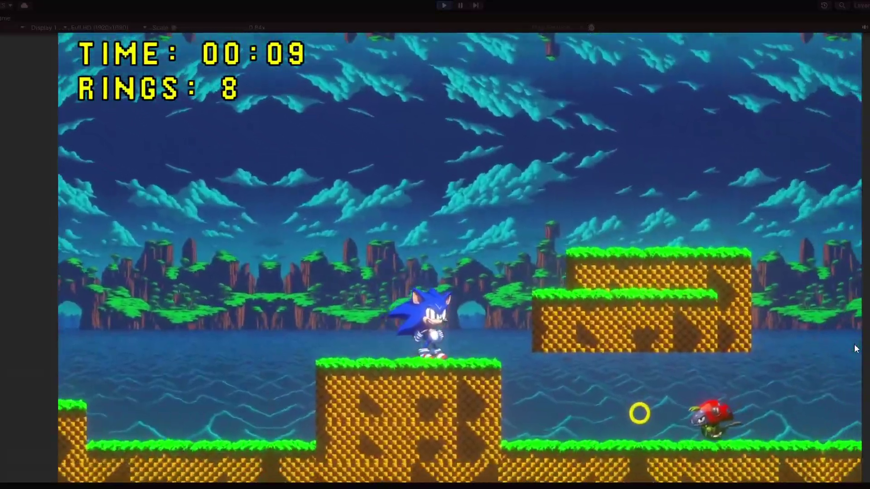
{"action": "key", "text": "Right"}
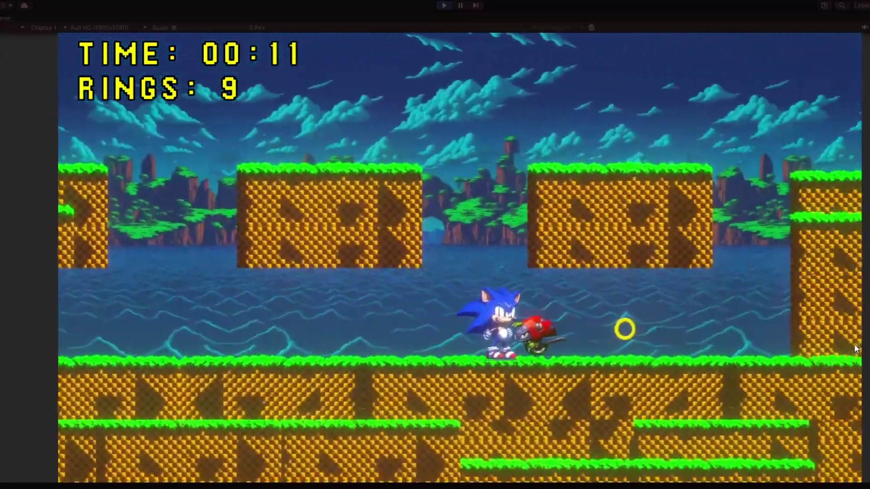
{"action": "key", "text": "space"}
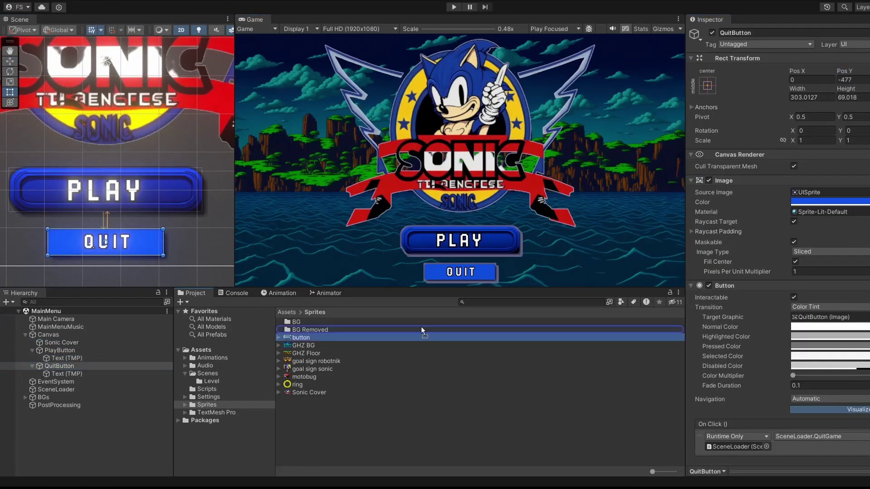
Apply the button sprite's import settings and add a coloured outline to the Replay and Main Menu buttons
{"action": "left_click", "coordinate": [800, 307]}
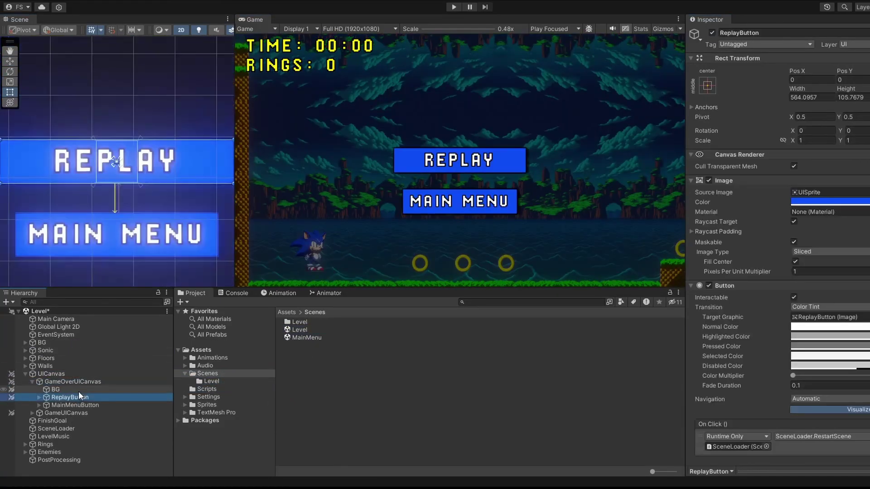
{"action": "left_click", "coordinate": [75, 413], "text": "ctrl"}
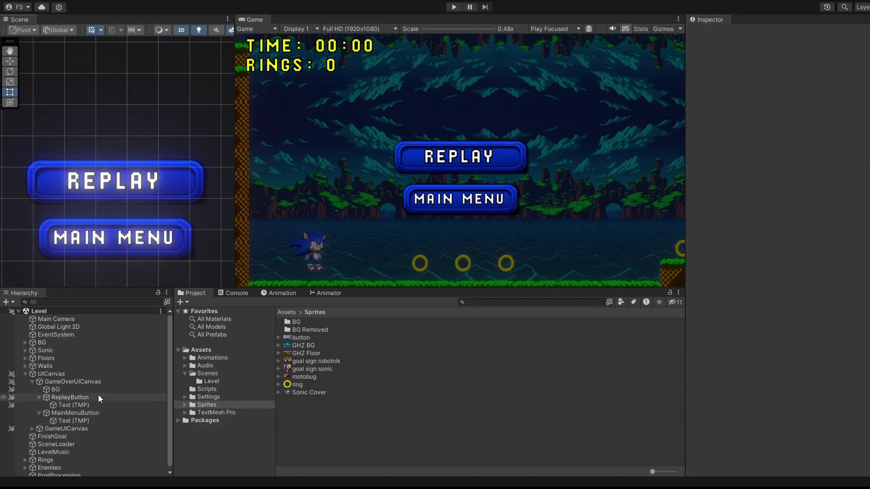
{"action": "left_click", "coordinate": [86, 405]}
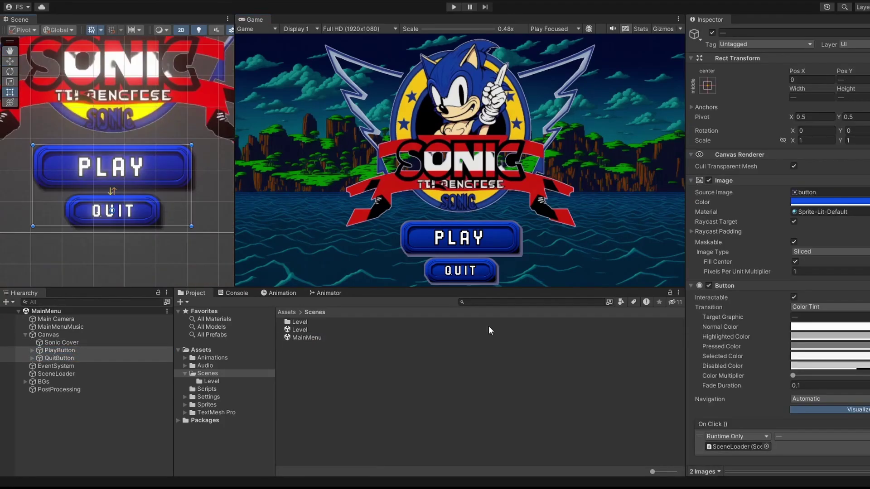
{"action": "scroll", "coordinate": [707, 317], "scroll_direction": "down", "scroll_amount": 5}
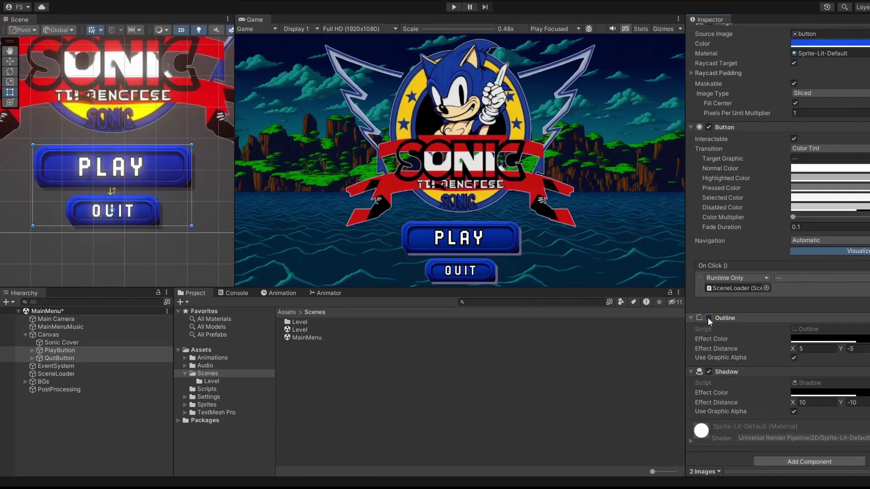
{"action": "left_click", "coordinate": [709, 317]}
{"action": "left_click", "coordinate": [829, 393]}
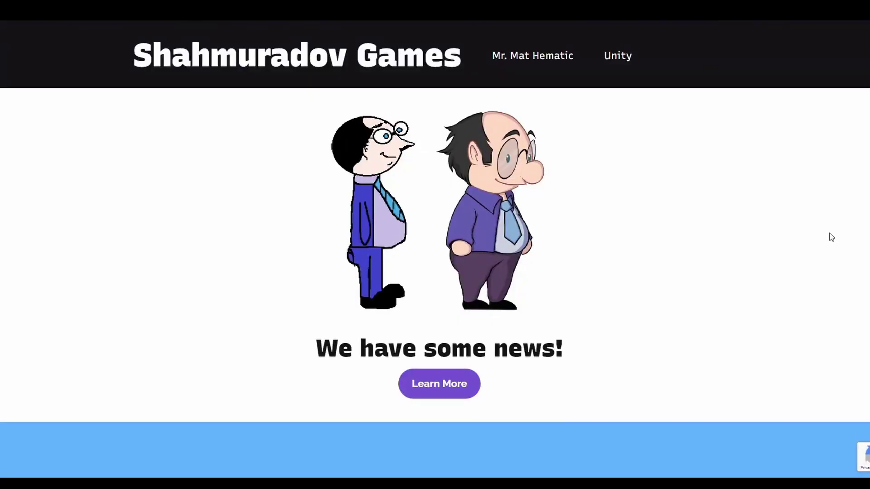
{"action": "scroll", "coordinate": [832, 237], "scroll_direction": "down", "scroll_amount": 20}
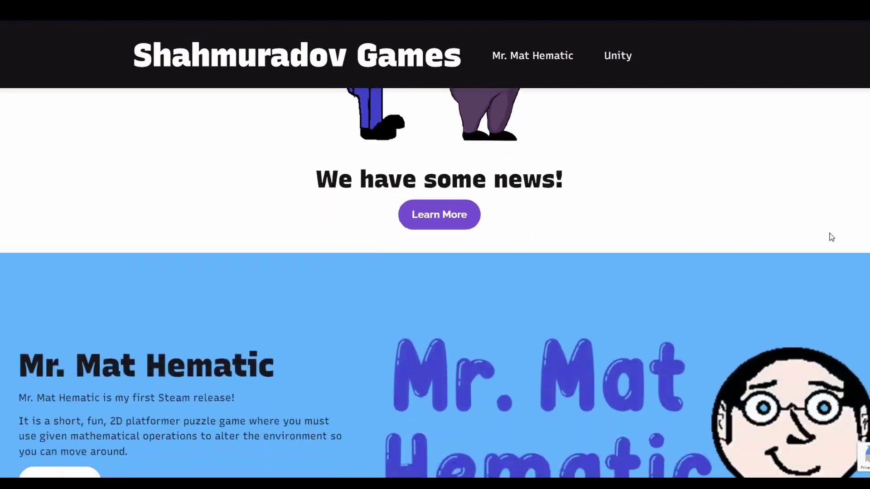
Browse the Shahmuradov Games site's Unity resources page
{"action": "scroll", "coordinate": [830, 237], "scroll_direction": "down", "scroll_amount": 10}
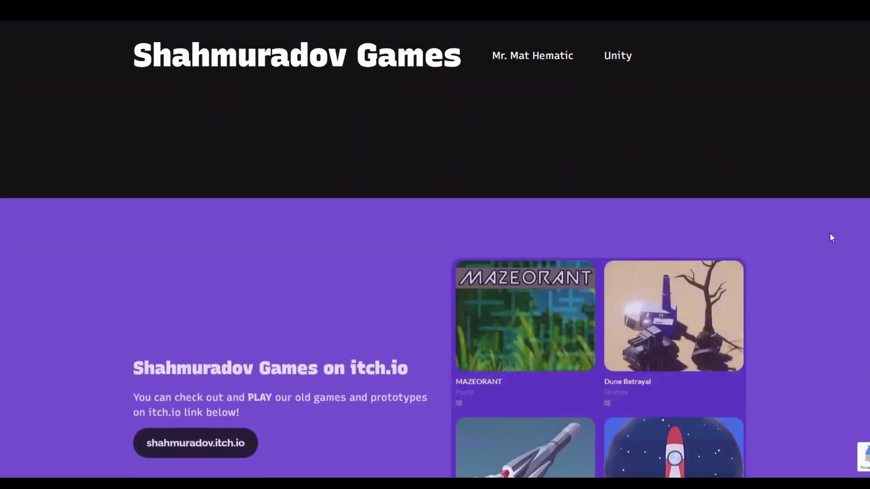
{"action": "left_click", "coordinate": [616, 56]}
{"action": "scroll", "coordinate": [849, 225], "scroll_direction": "down", "scroll_amount": 10}
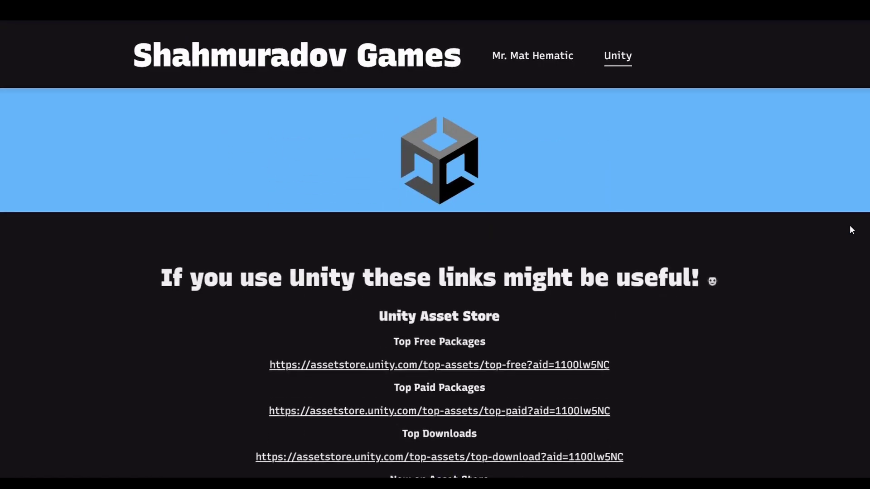
{"action": "scroll", "coordinate": [850, 226], "scroll_direction": "up", "scroll_amount": 10}
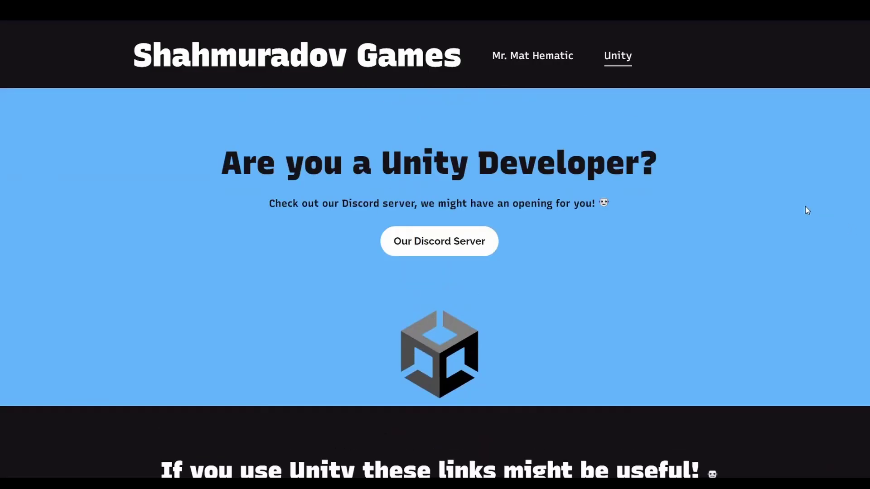
Browse the Mr. Mat Hematic game page, then show the Asset Store's on-sale assets
{"action": "left_click", "coordinate": [538, 56]}
{"action": "scroll", "coordinate": [833, 233], "scroll_direction": "down", "scroll_amount": 10}
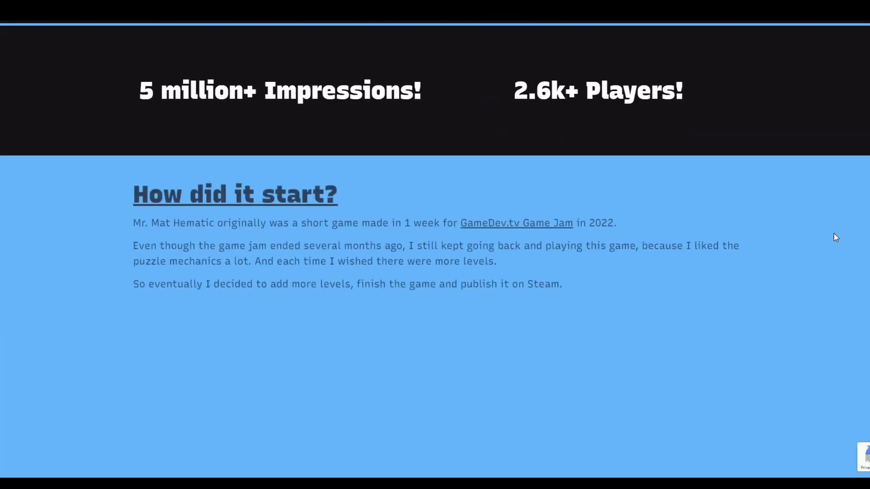
{"action": "scroll", "coordinate": [833, 233], "scroll_direction": "down", "scroll_amount": 15}
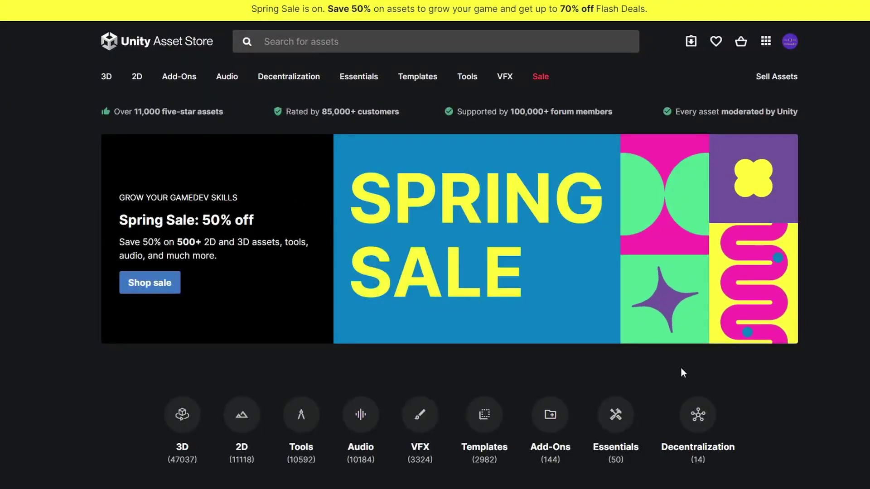
{"action": "left_click", "coordinate": [706, 252]}
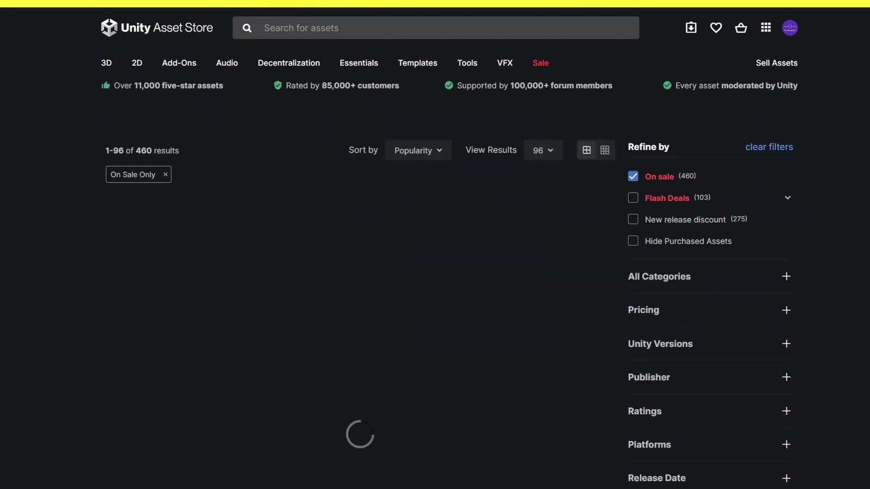